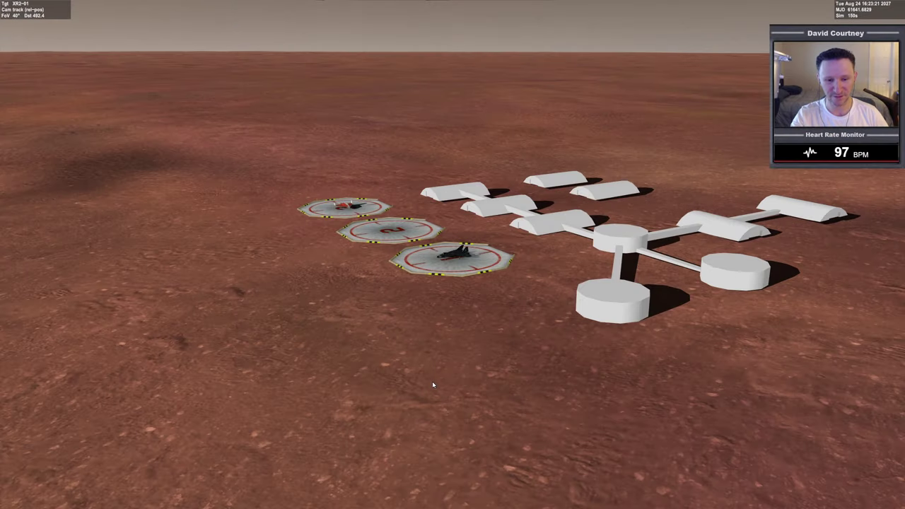
# - Look over the XR2 cockpit panels and turn the heads-up display off
pyautogui.press('F1')
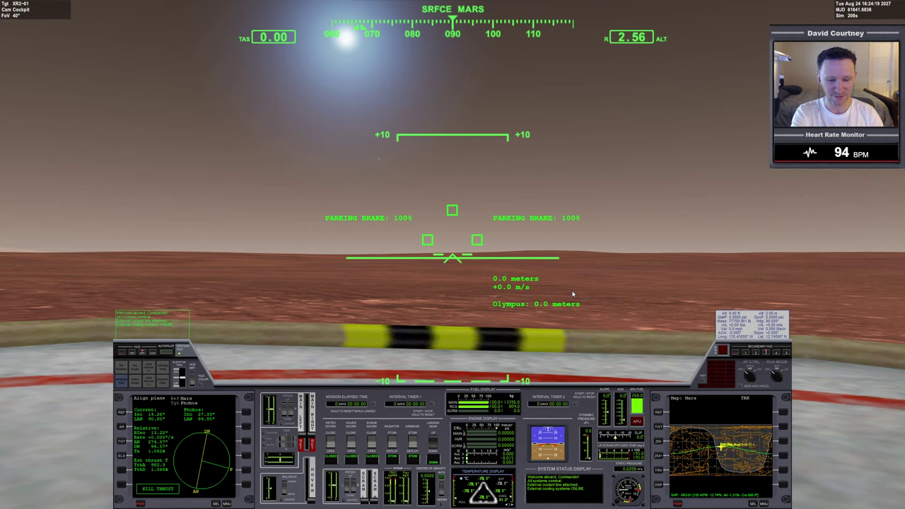
pyautogui.hotkey('ctrl', 'Down')
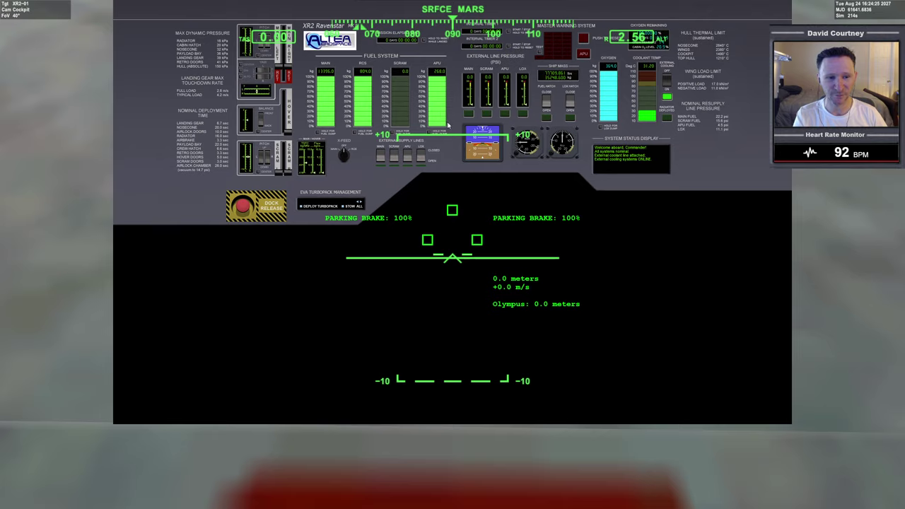
pyautogui.hotkey('ctrl', 'h')
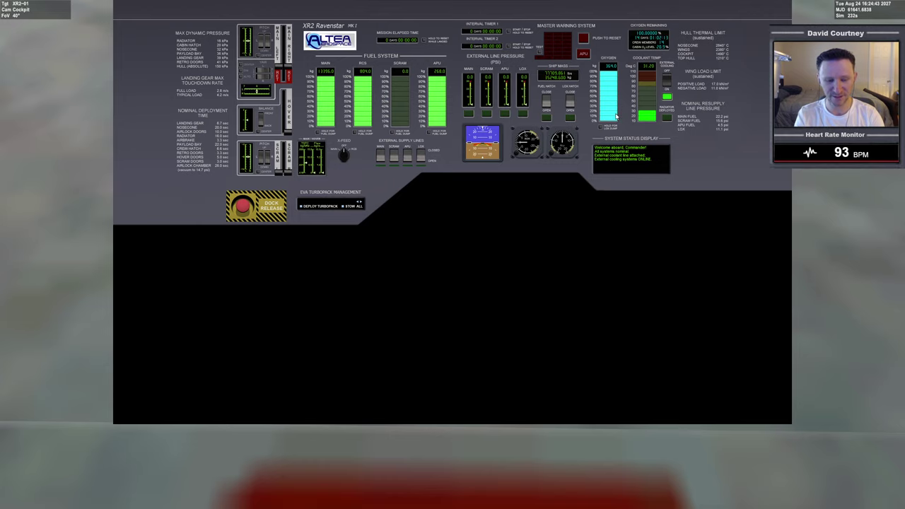
pyautogui.hotkey('ctrl', 'Down')
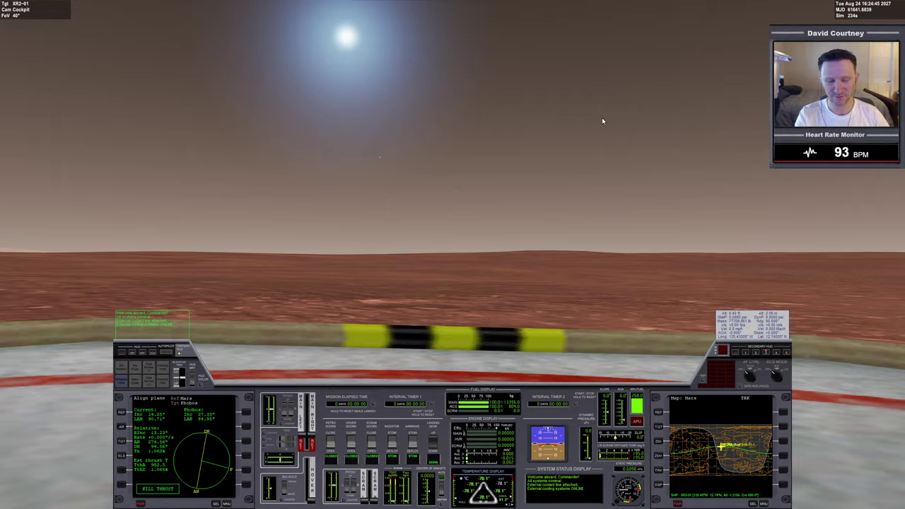
# - Check the base from the external camera, then return to the cockpit panel
pyautogui.press('F1')
pyautogui.scroll(1, 549, 266)
pyautogui.scroll(1, 550, 267)
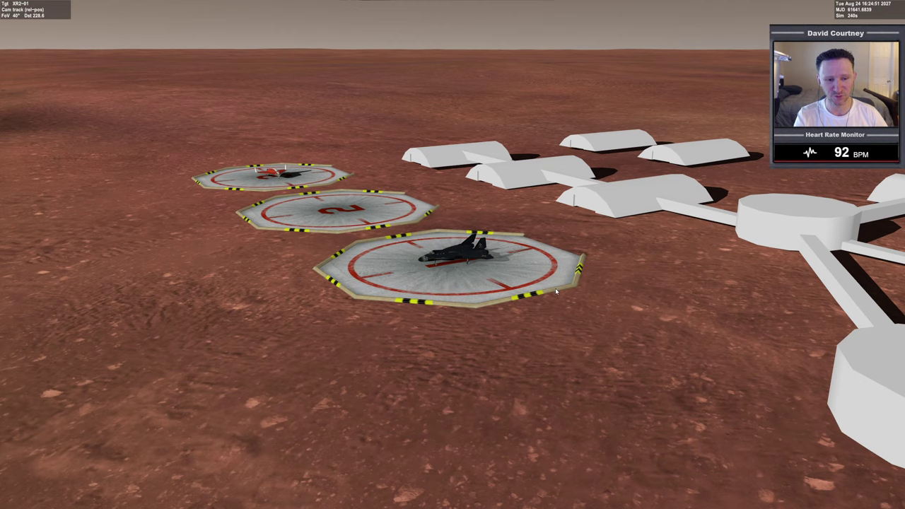
pyautogui.hotkey('ctrl', 'Right')
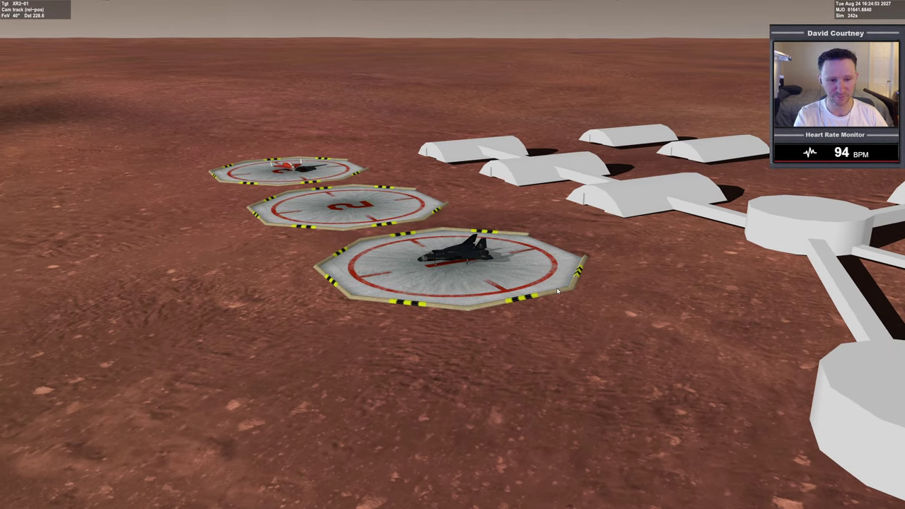
pyautogui.press('F1')
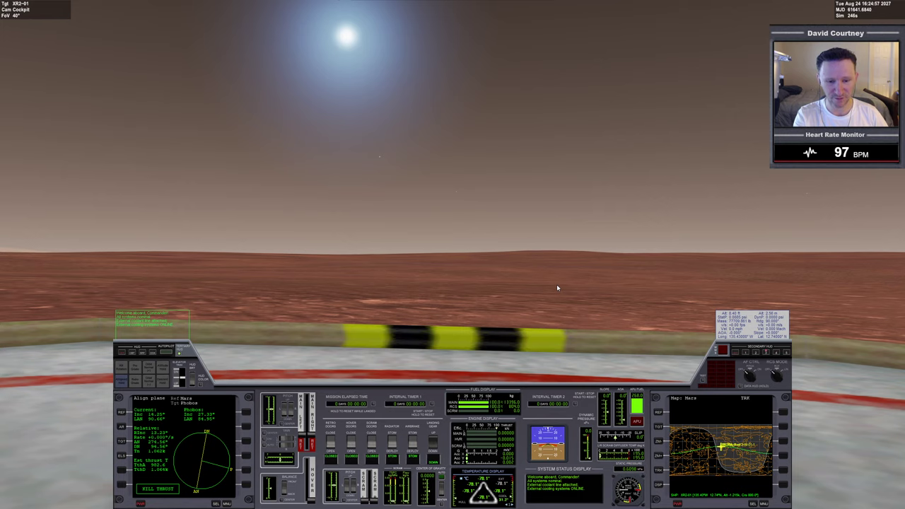
# - Switch to the glass cockpit and set the HUD to Surface mode
pyautogui.press('F8')
pyautogui.press('F8')
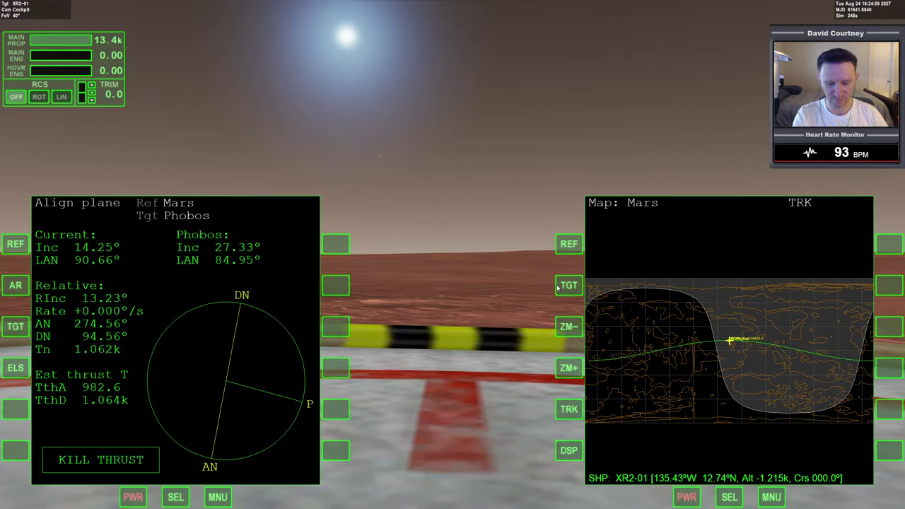
pyautogui.press('h')
pyautogui.press('h')
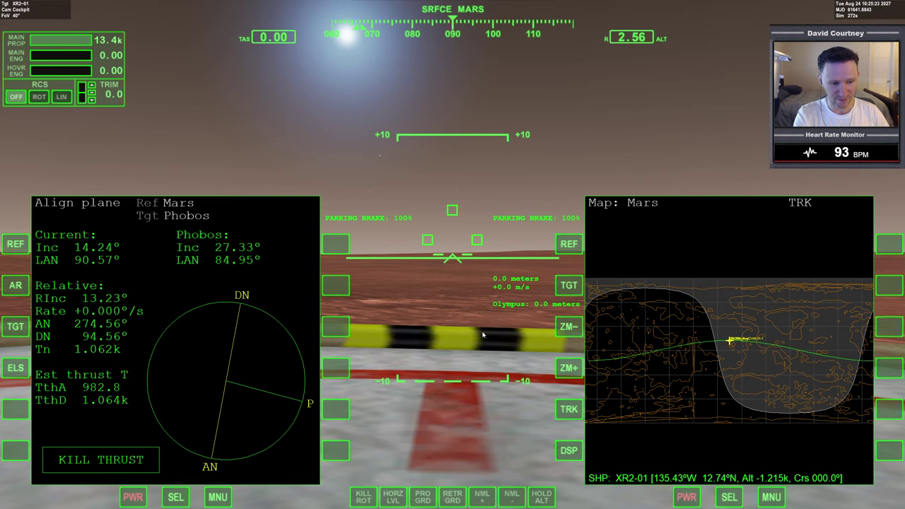
# - Power up the APU and shut off external cooling
pyautogui.press('F8')
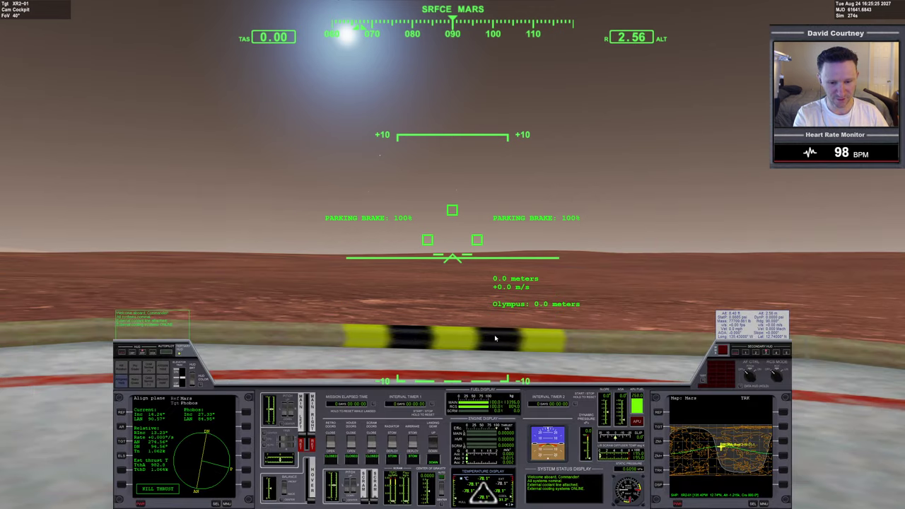
pyautogui.click(639, 422)
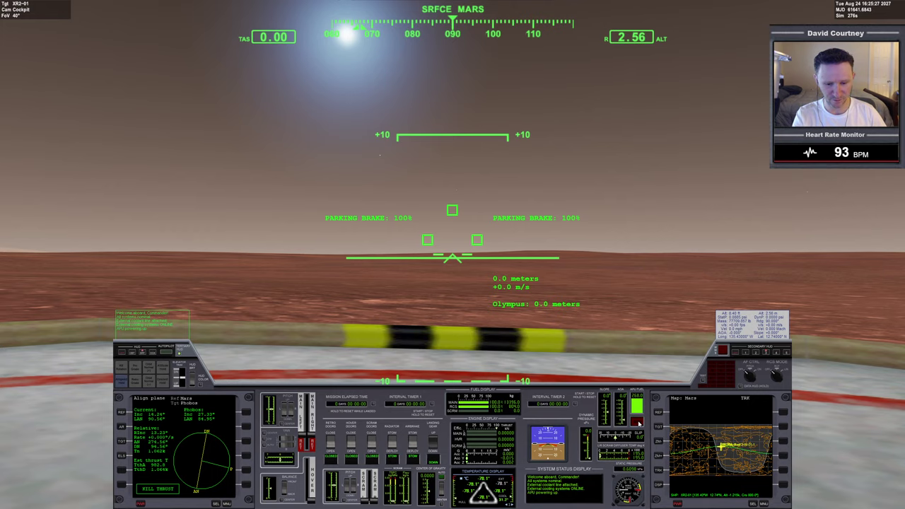
pyautogui.hotkey('ctrl', 'Up')
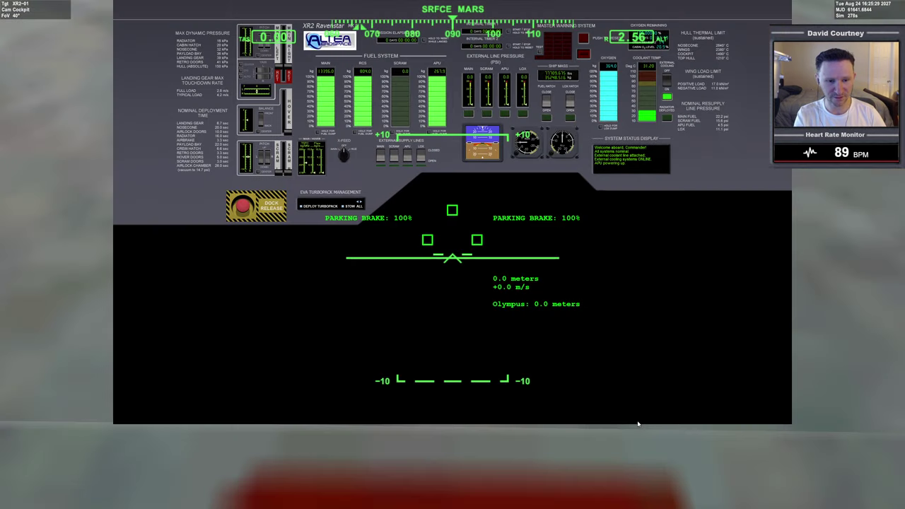
pyautogui.click(672, 82)
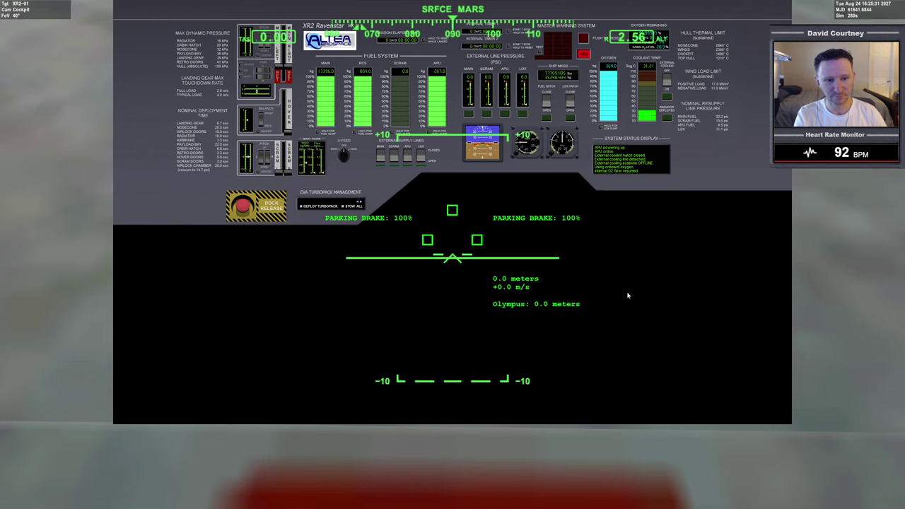
pyautogui.hotkey('ctrl', 'Down')
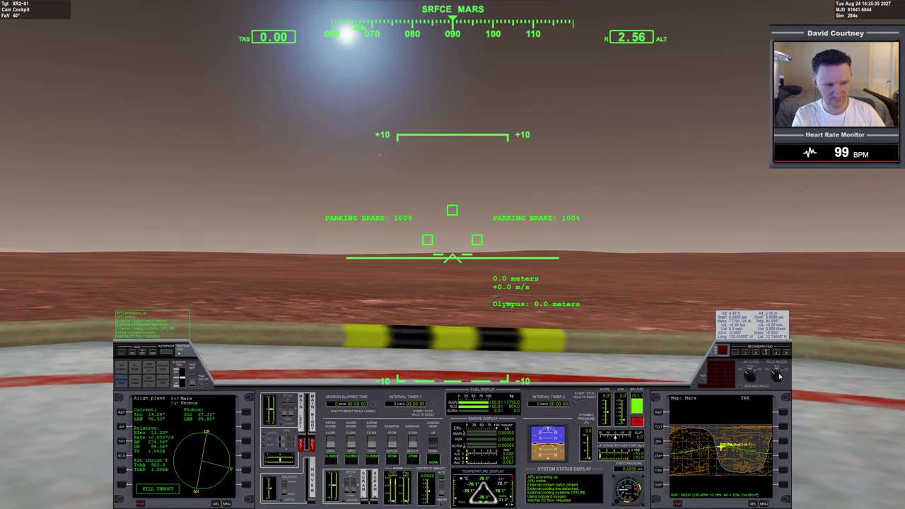
# - Raise the attitude-hold pitch setpoint and open the hover doors
pyautogui.click(514, 499)
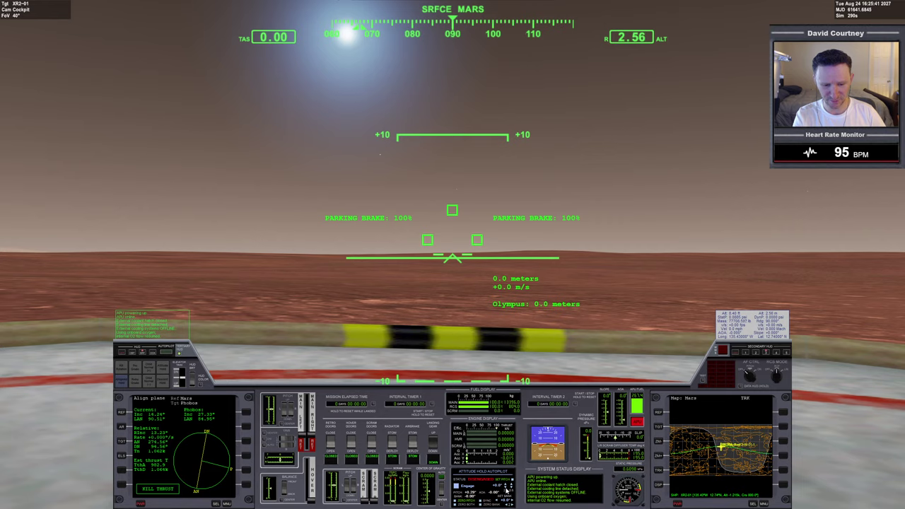
pyautogui.click(509, 487)
pyautogui.click(509, 486)
pyautogui.click(509, 487)
pyautogui.click(509, 486)
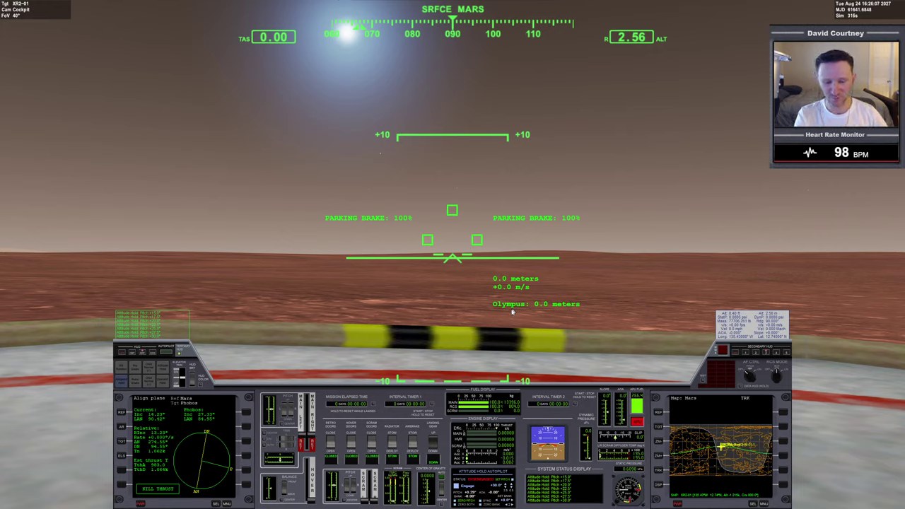
pyautogui.click(354, 449)
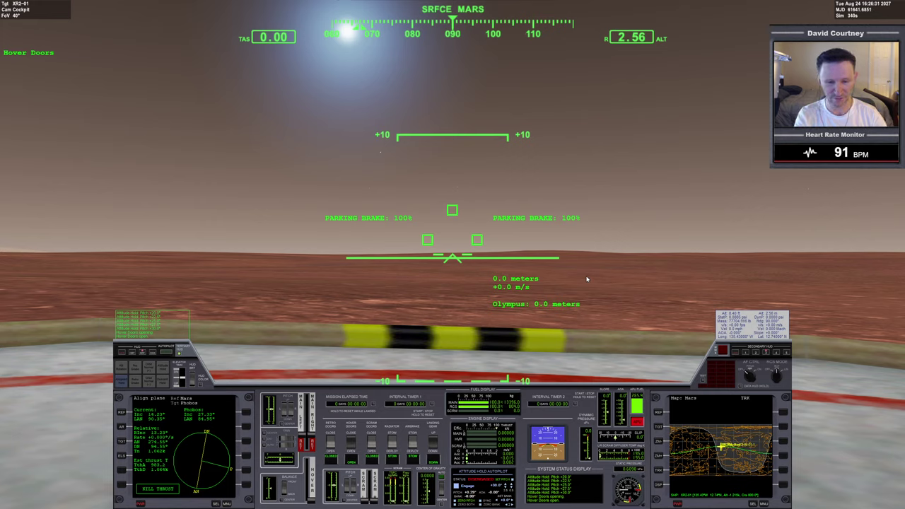
# - Release the brake, lift off, and engage attitude hold with an adjusted bank setting
pyautogui.press('KP_0')
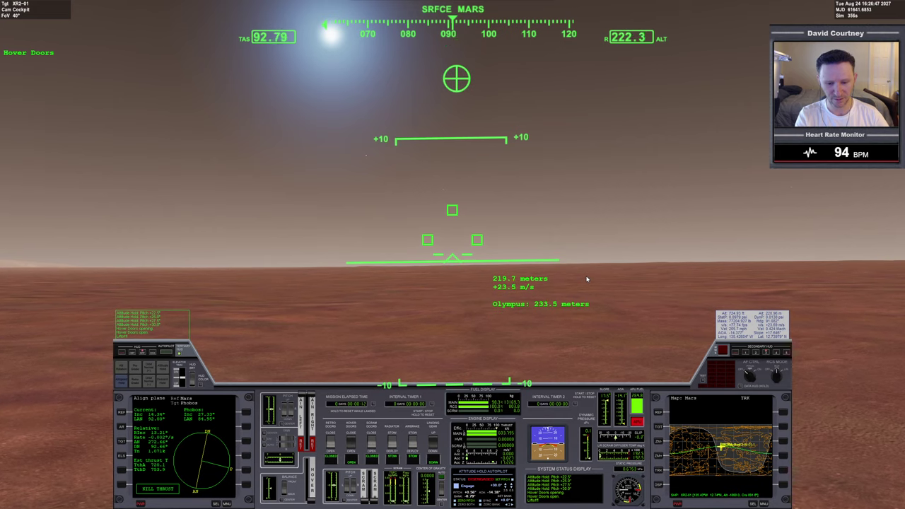
pyautogui.click(484, 468)
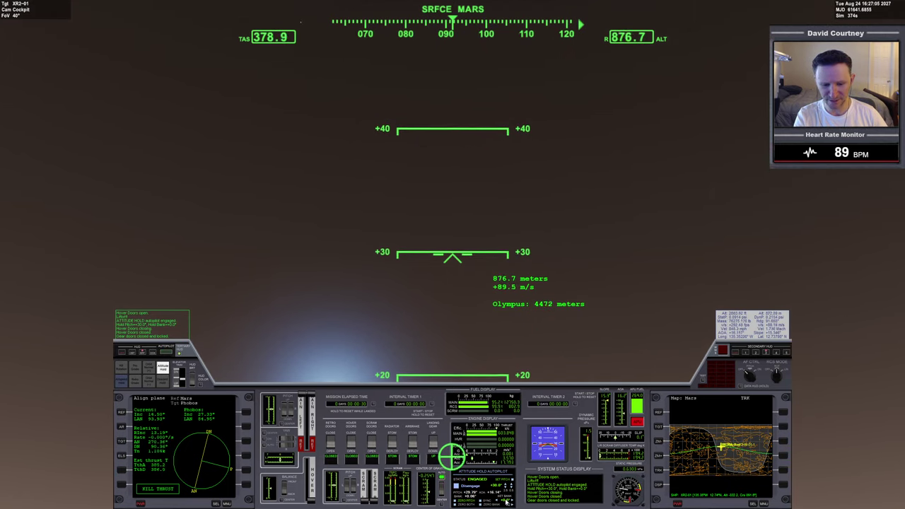
pyautogui.click(503, 501)
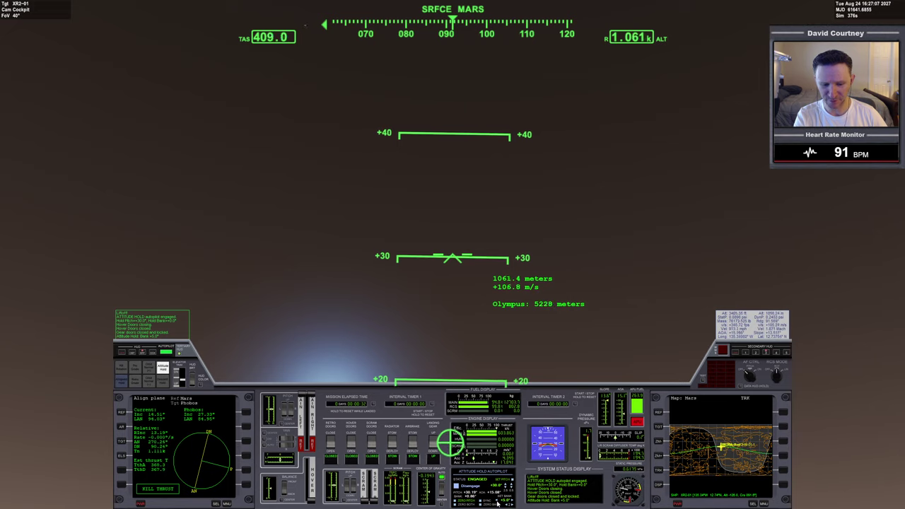
pyautogui.click(508, 502)
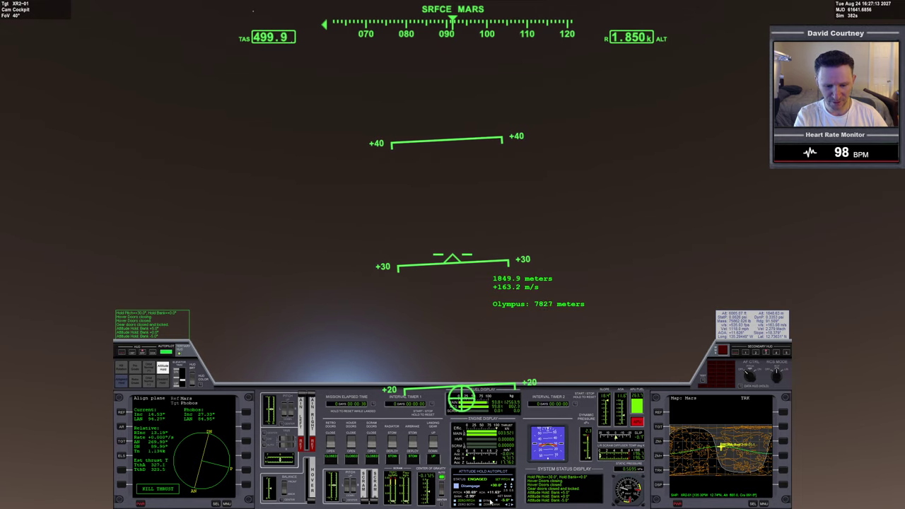
# - Raise the autopilot pitch to +27.5° and set the right display to Orbit for Mars
pyautogui.click(506, 487)
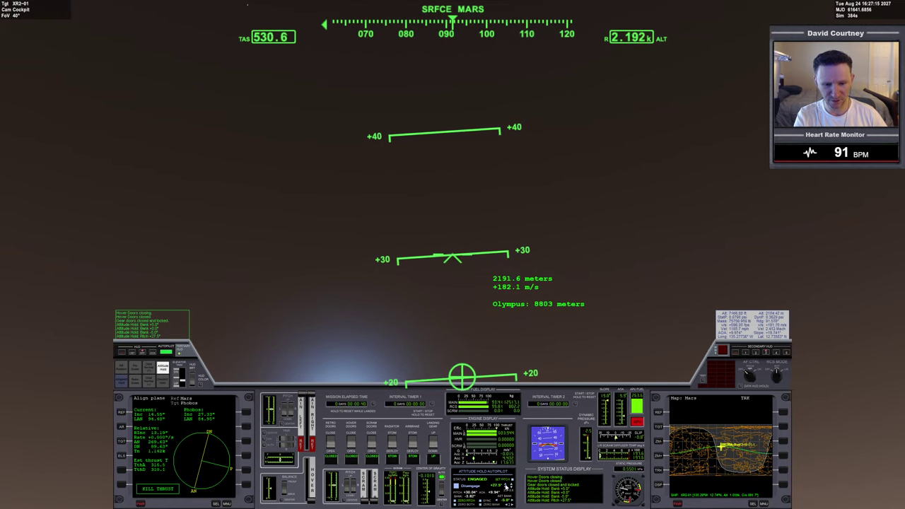
pyautogui.click(752, 504)
pyautogui.hotkey('shift', 'o')
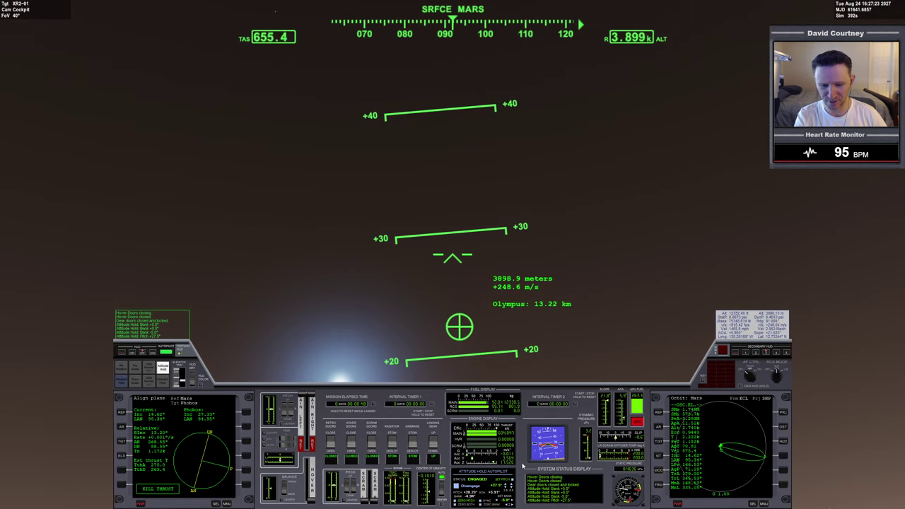
# - Lower the attitude-hold pitch below level and deploy the radiator during the climb
pyautogui.click(507, 496)
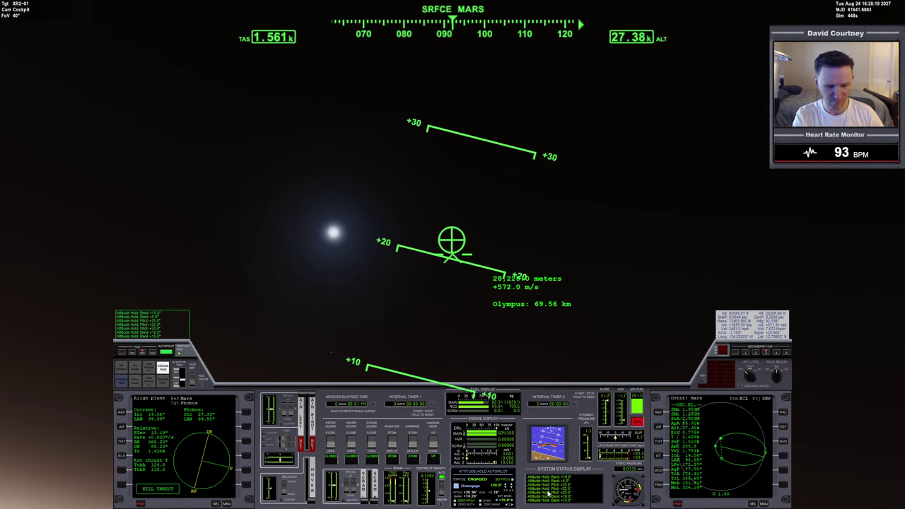
pyautogui.press('Down')
pyautogui.press('Down')
pyautogui.press('Down')
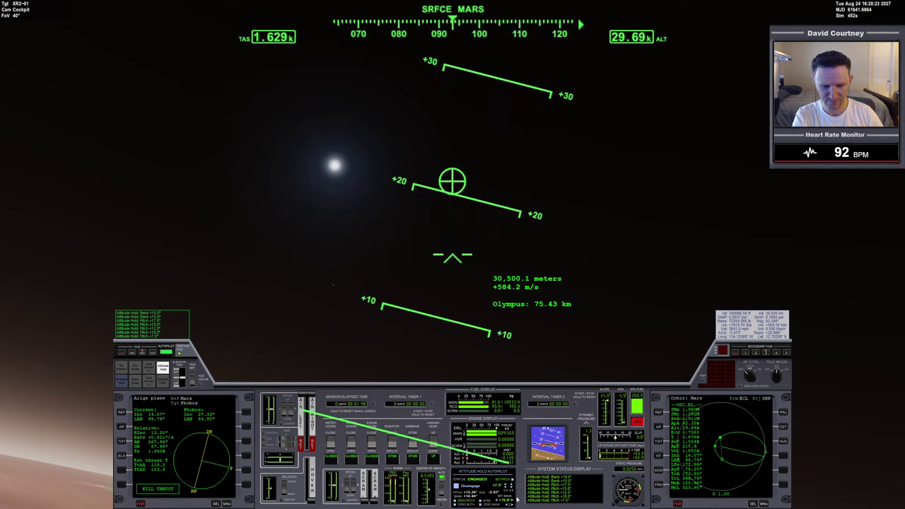
pyautogui.press('Down')
pyautogui.press('Down')
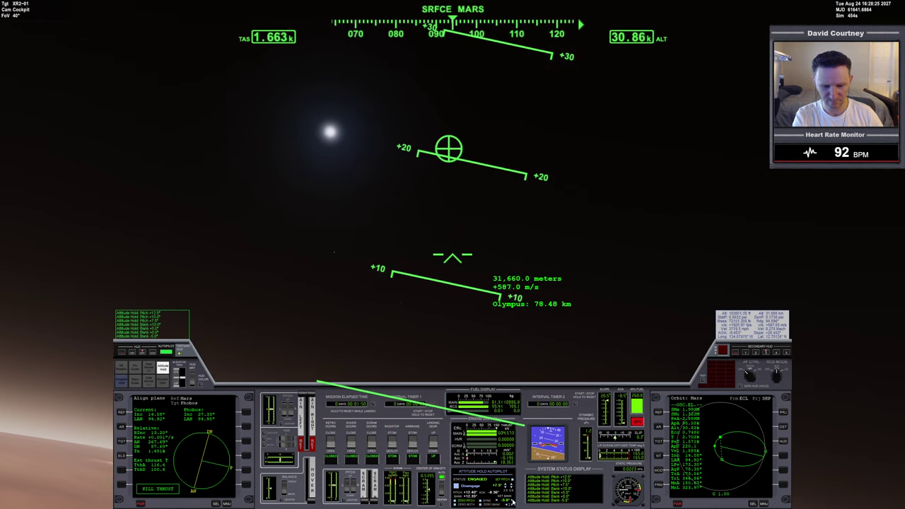
pyautogui.press('Down')
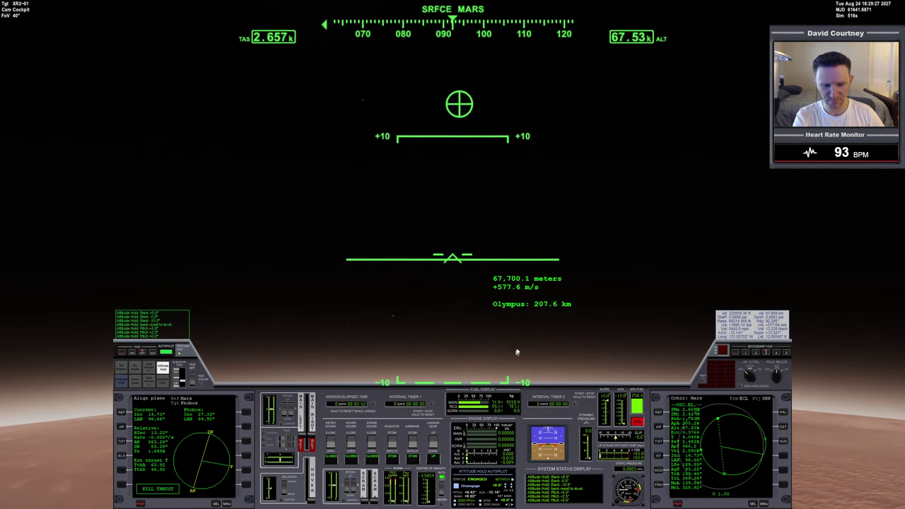
pyautogui.press('d')
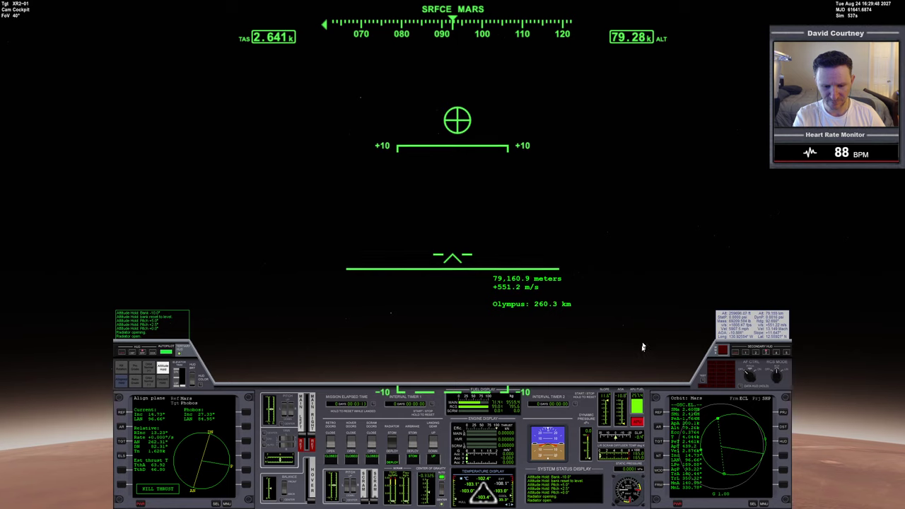
# - Disengage attitude hold and reset the pitch trim to 0.0
pyautogui.click(456, 484)
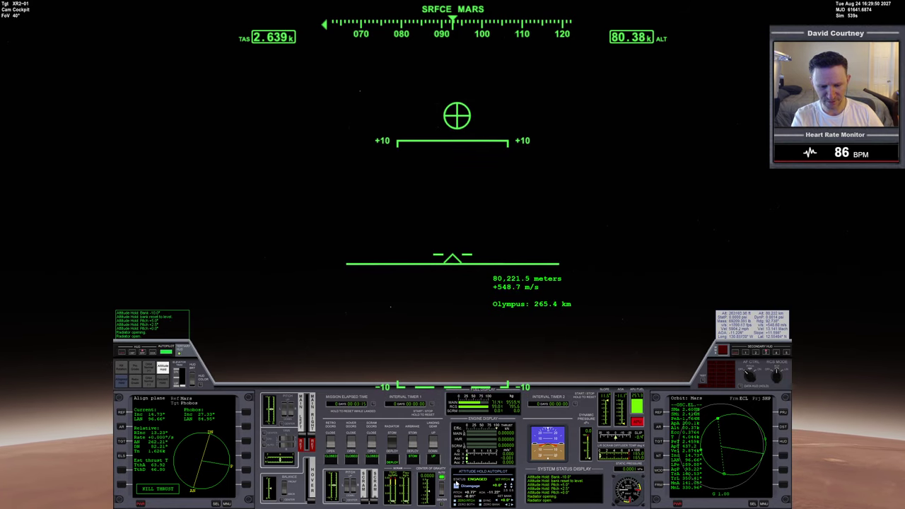
pyautogui.click(456, 483)
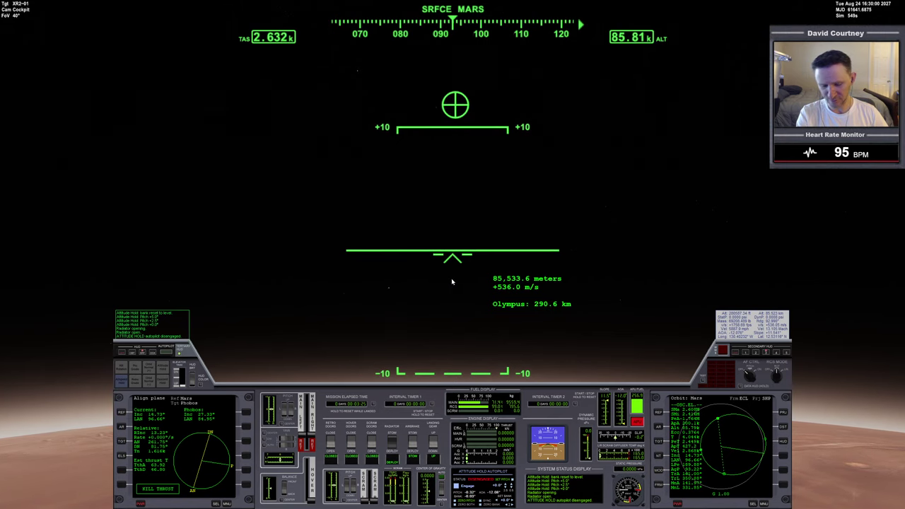
pyautogui.press('F8')
pyautogui.press('F8')
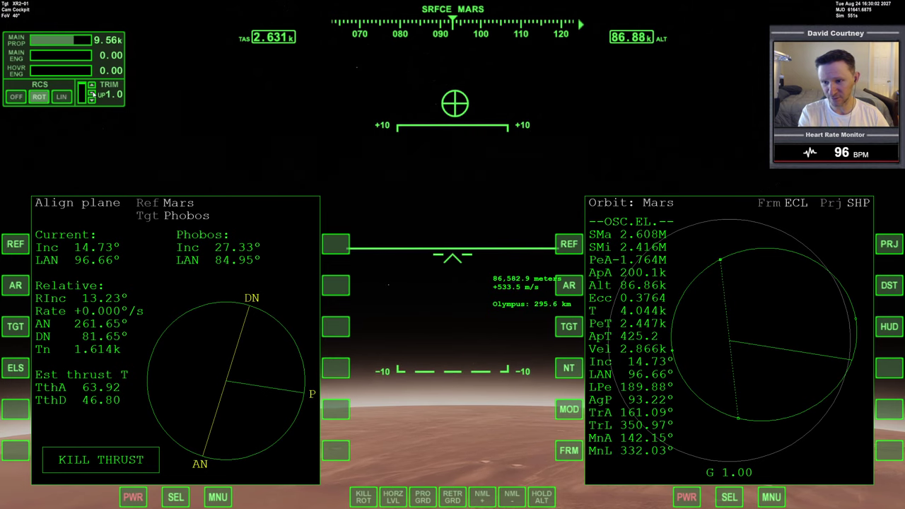
pyautogui.click(92, 99)
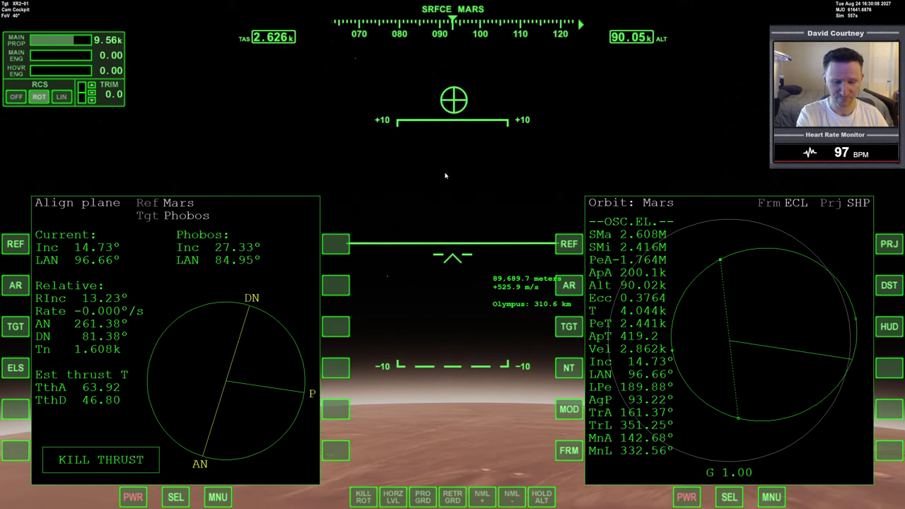
pyautogui.press('F8')
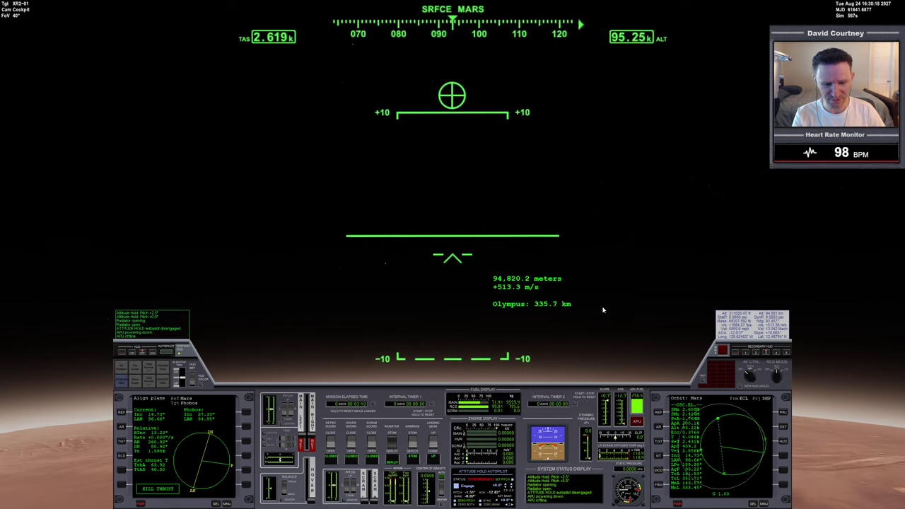
# - Switch to the glass cockpit and set the HUD to Orbit mode for Mars
pyautogui.press('F8')
pyautogui.press('F8')
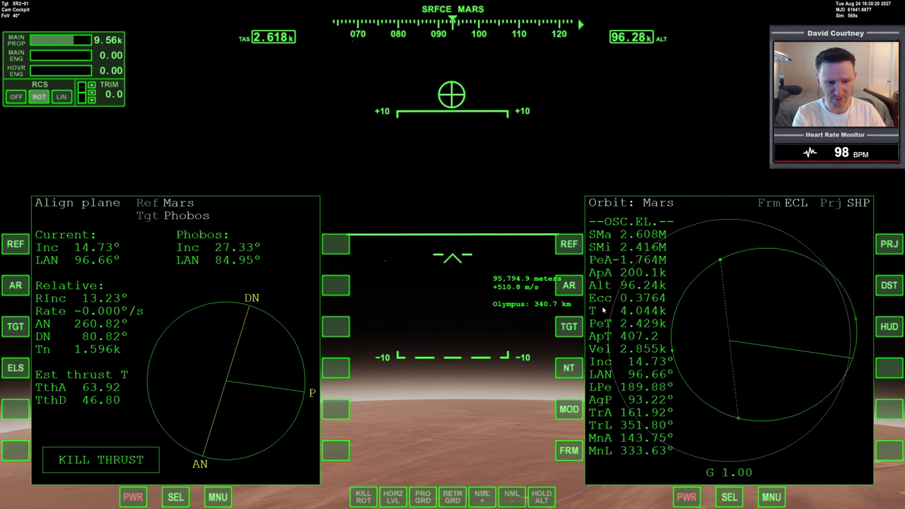
pyautogui.press('h')
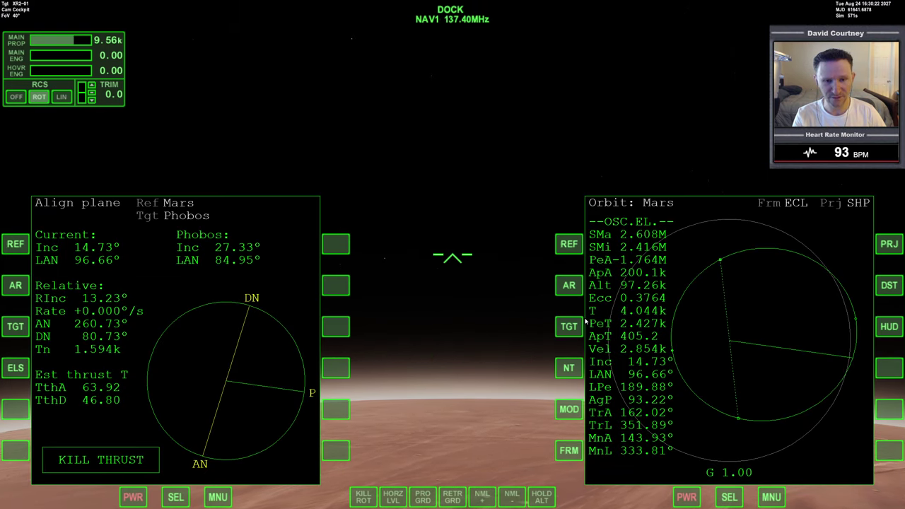
pyautogui.press('h')
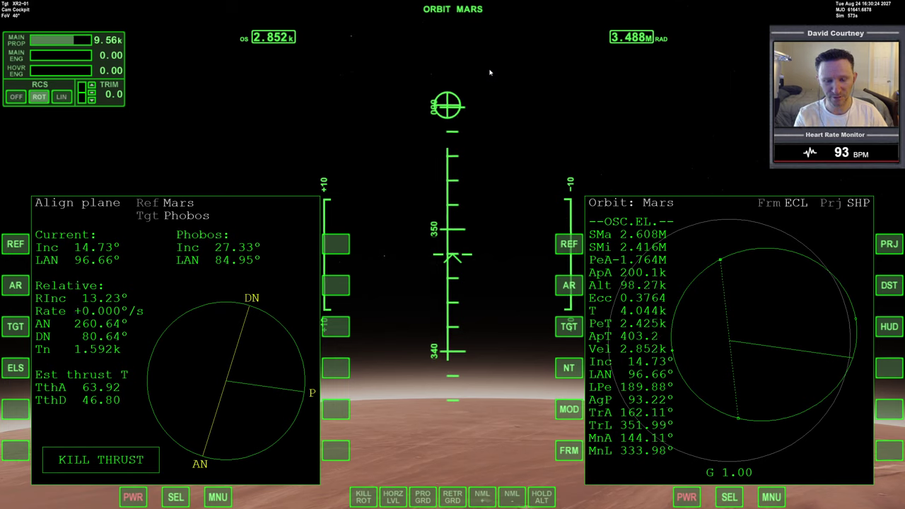
# - Load the Interplanetary display and set Nodal Regression to No in its configuration
pyautogui.click(177, 496)
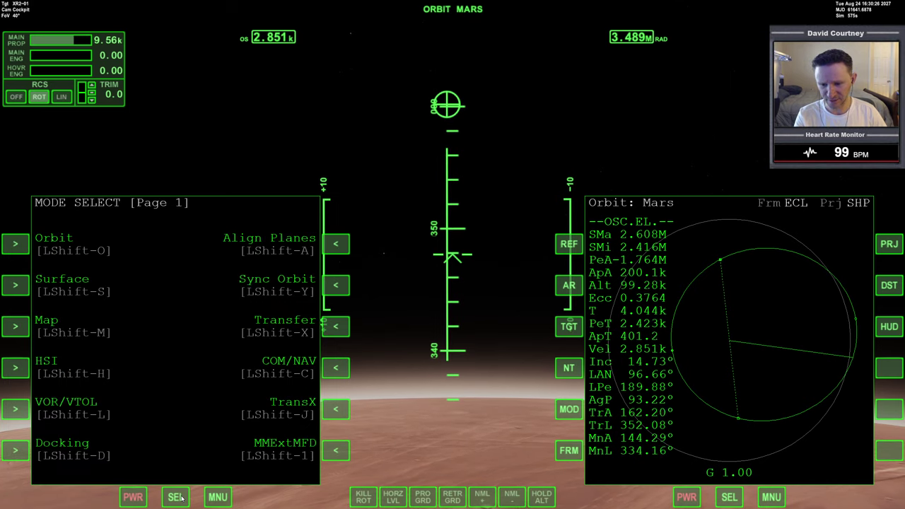
pyautogui.click(336, 243)
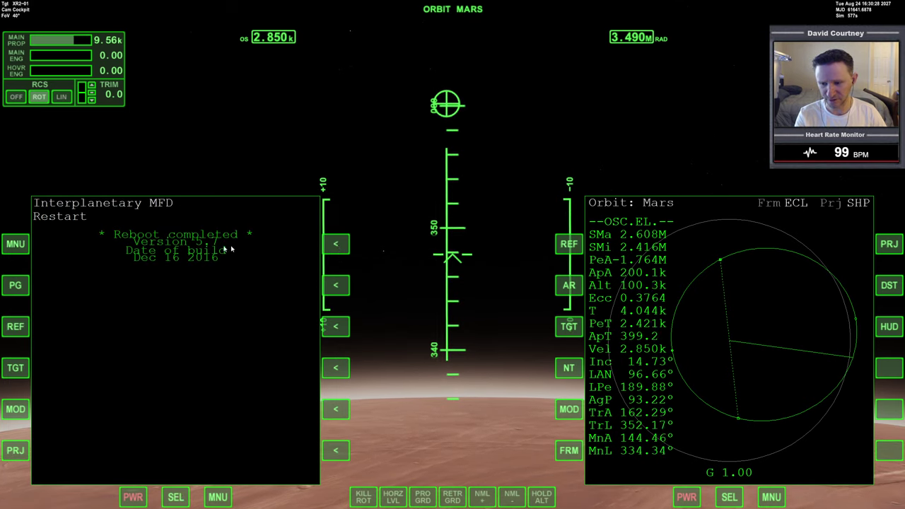
pyautogui.click(16, 244)
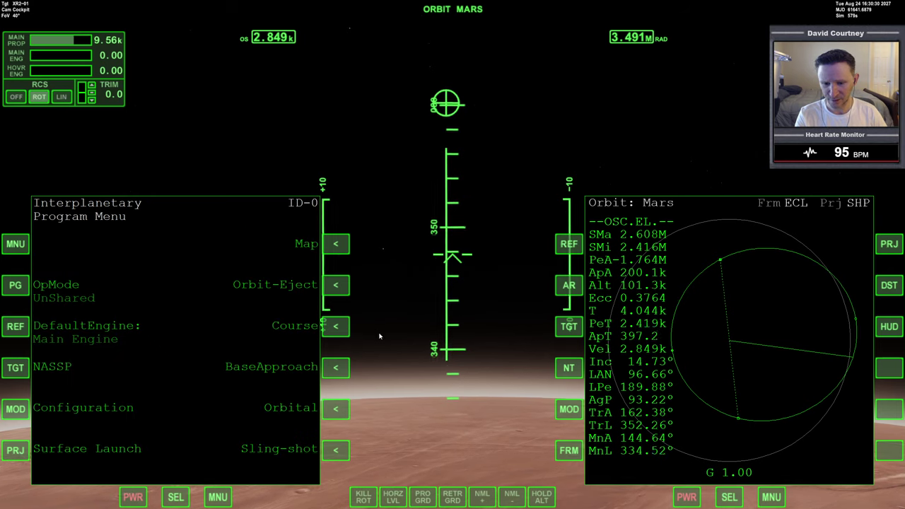
pyautogui.click(16, 408)
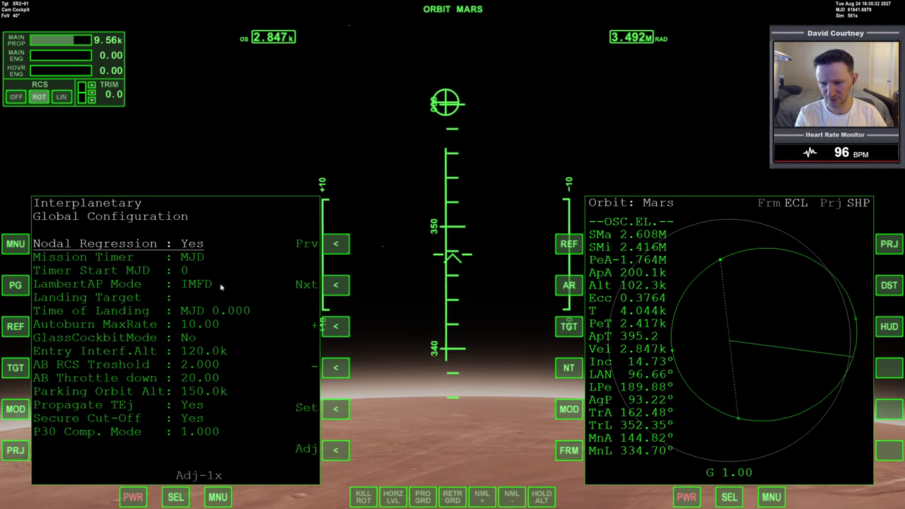
pyautogui.click(336, 327)
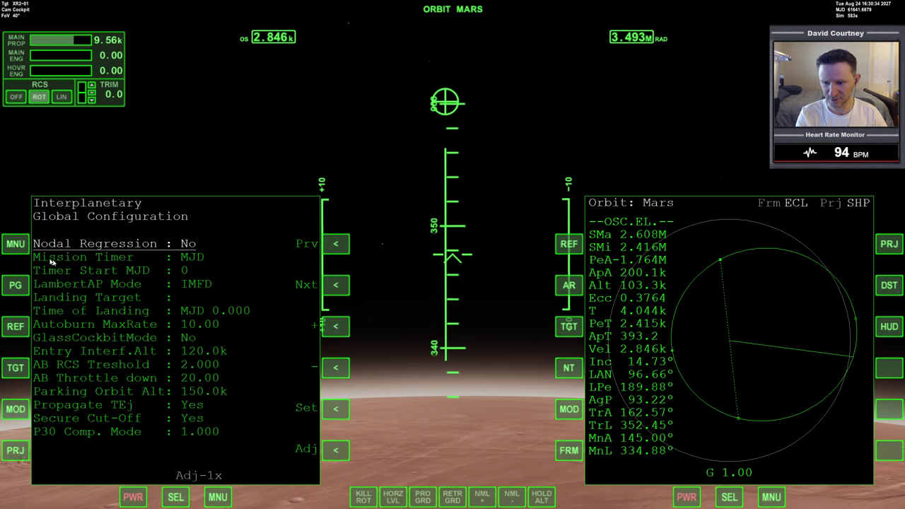
pyautogui.click(16, 244)
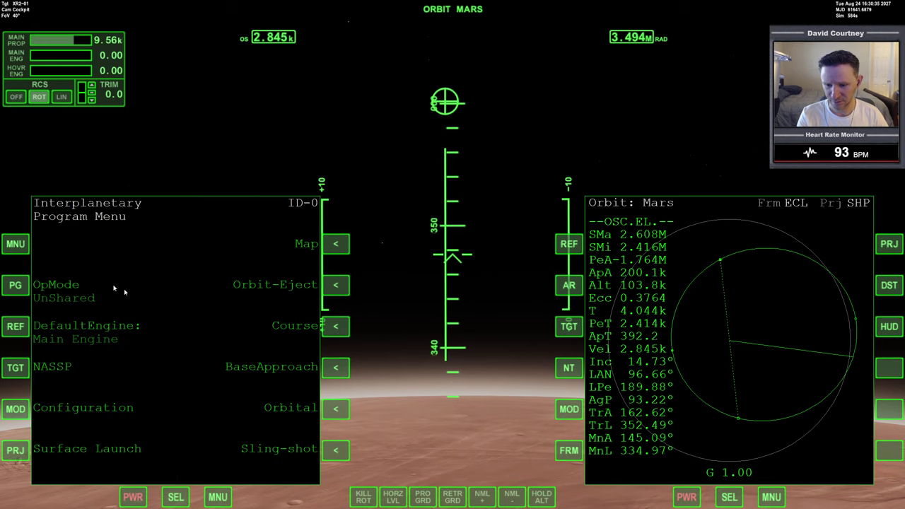
pyautogui.click(338, 327)
# - Run the Interplanetary Orbital circularize plan for Mars and engage prograde hold
pyautogui.click(16, 244)
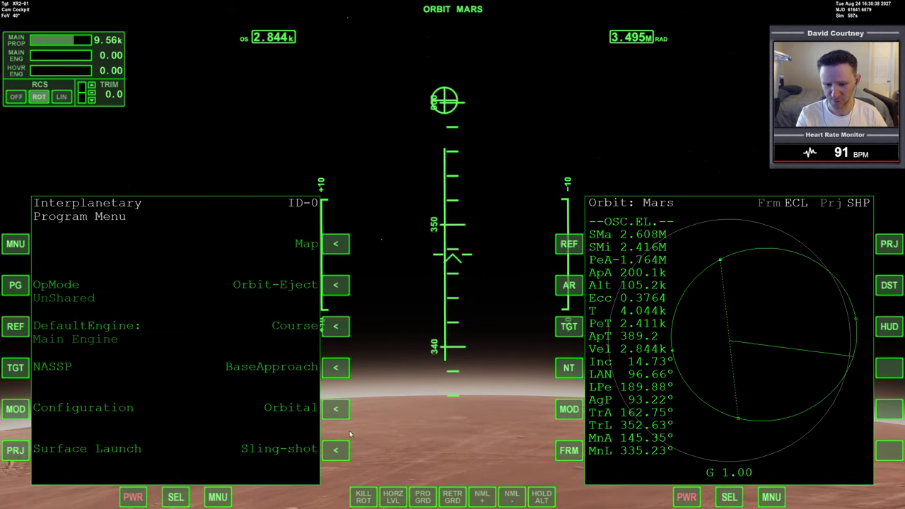
pyautogui.click(336, 409)
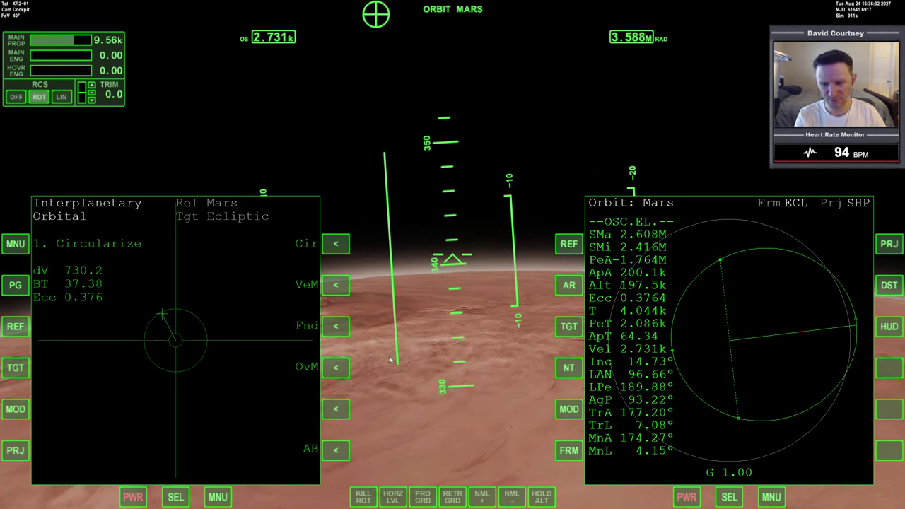
pyautogui.click(423, 497)
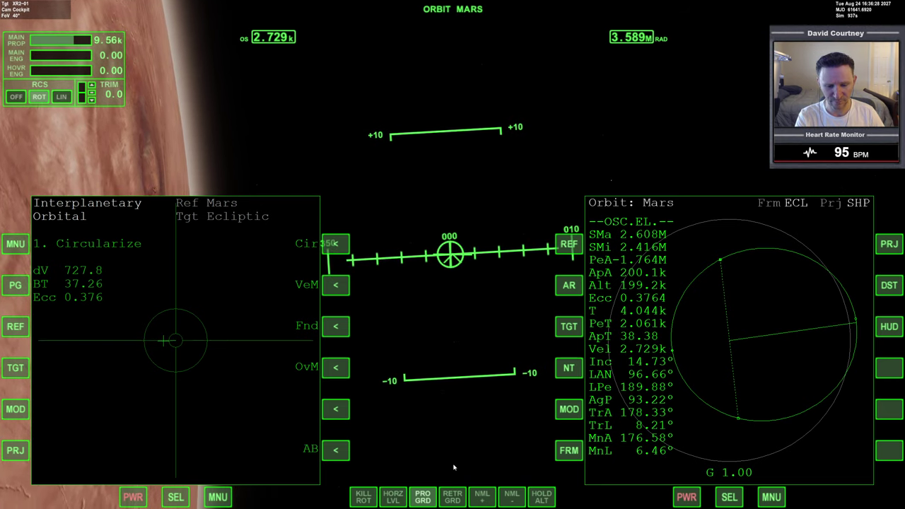
# - Release prograde hold, kill rotation, and autoburn to circularize at 200 km
pyautogui.press('[')
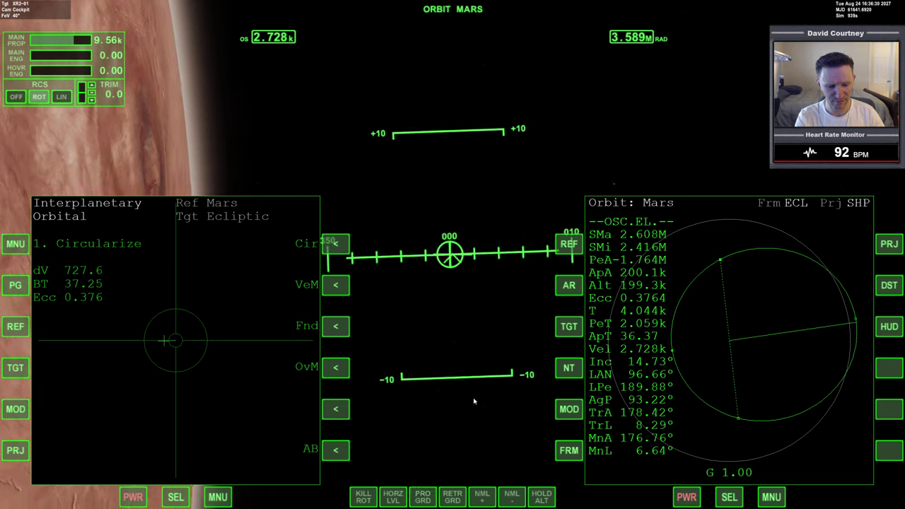
pyautogui.press('KP_Divide')
pyautogui.press('KP_Divide')
pyautogui.press('KP_5')
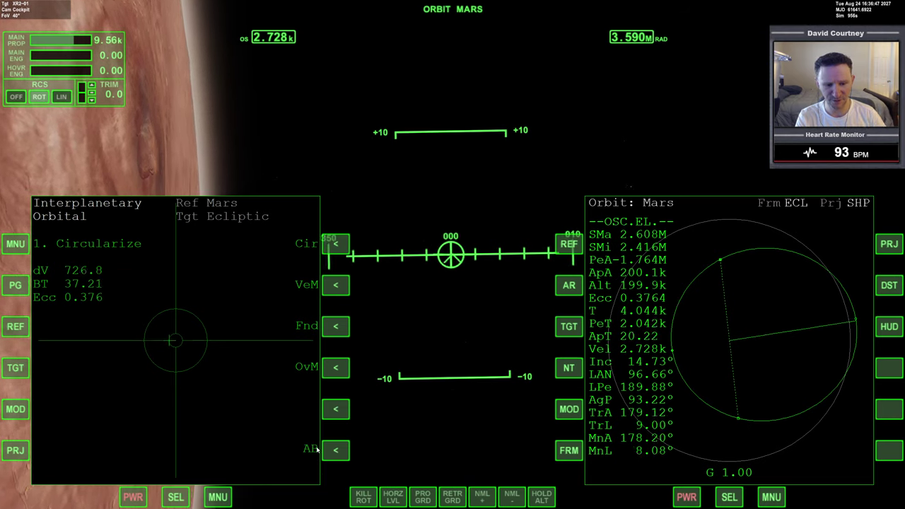
pyautogui.click(336, 451)
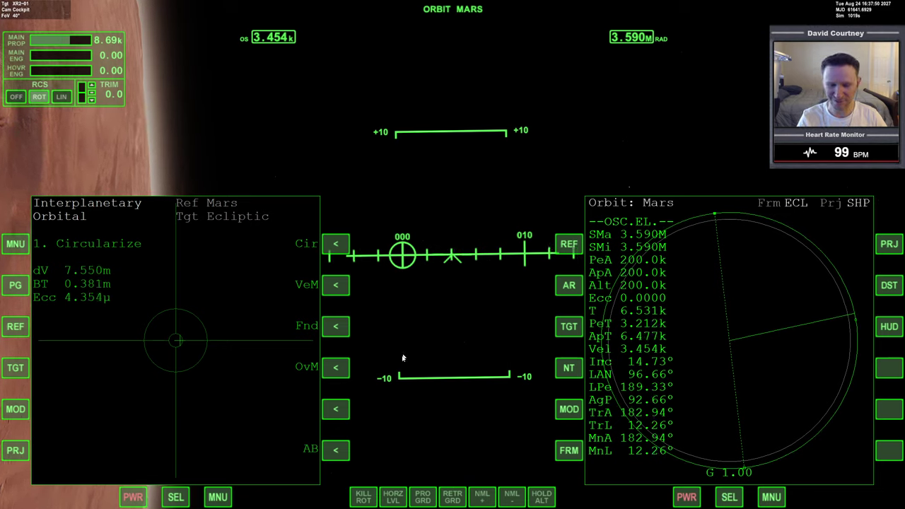
# - Load TransX on the left MFD from the mode list with Shift-J
pyautogui.click(183, 497)
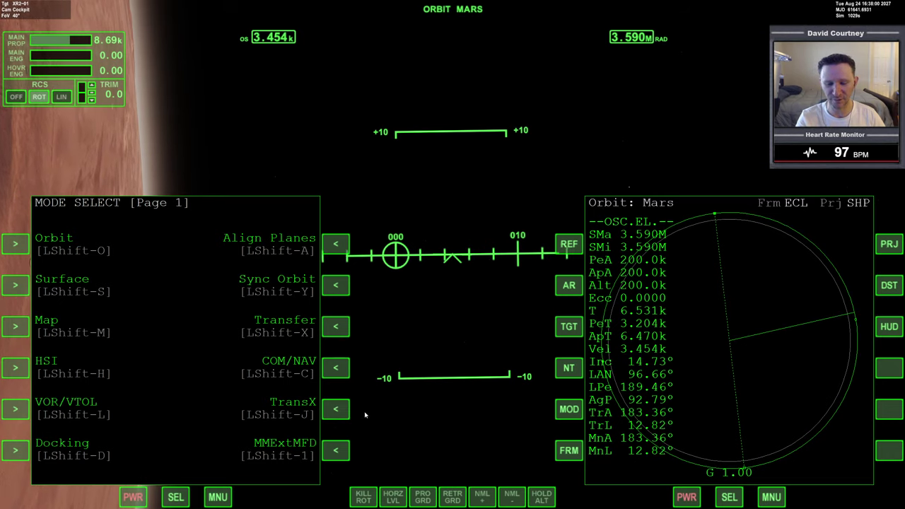
pyautogui.hotkey('shift', 'j')
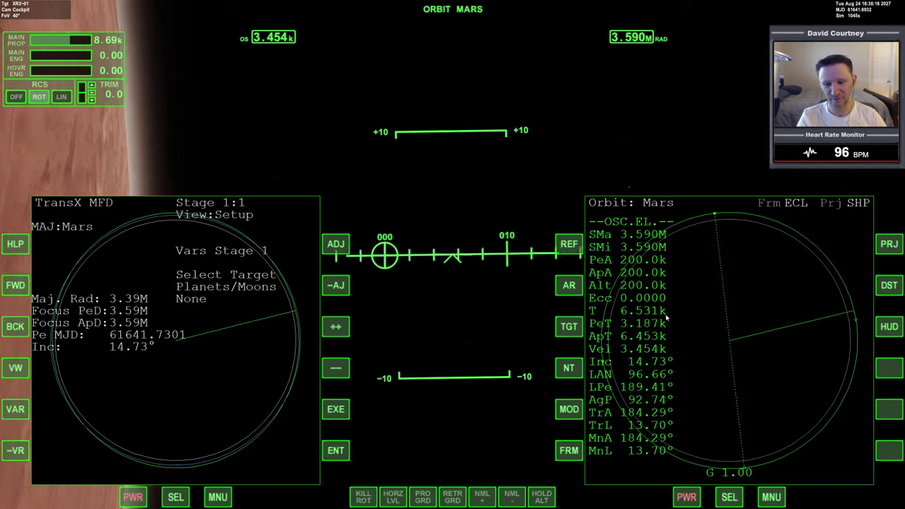
# - Target Phobos, set the graph projection to Focus, and turn manoeuvre mode on
pyautogui.click(336, 327)
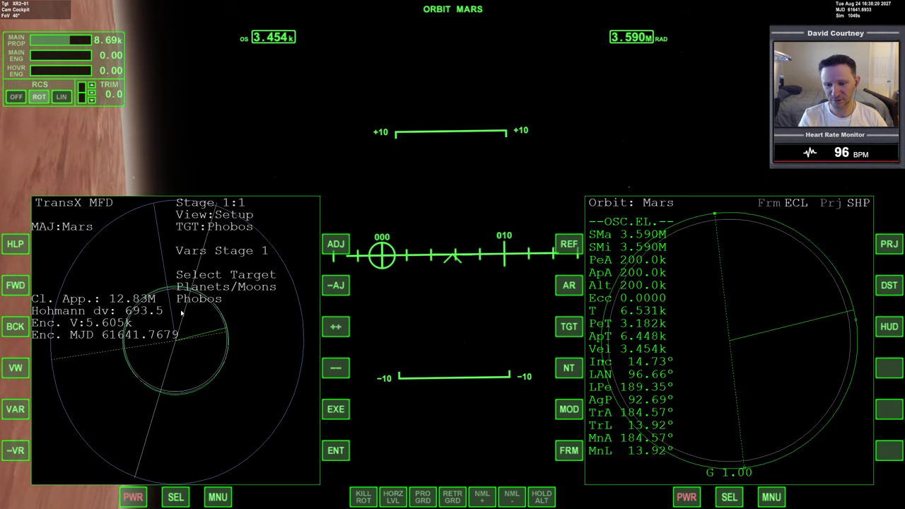
pyautogui.click(15, 410)
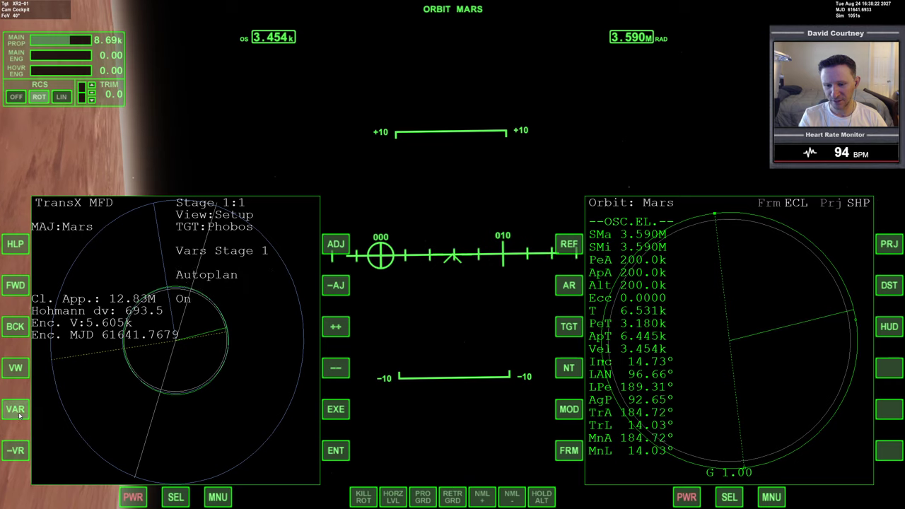
pyautogui.click(15, 409)
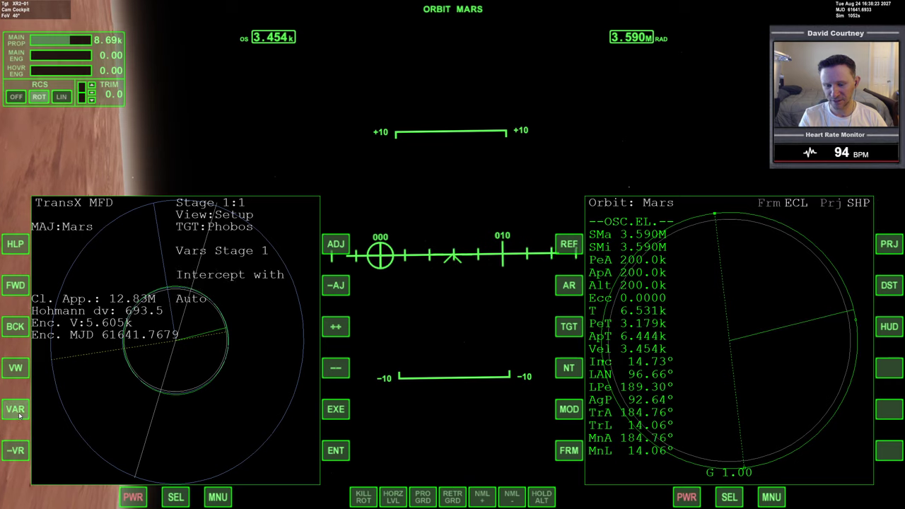
pyautogui.click(335, 327)
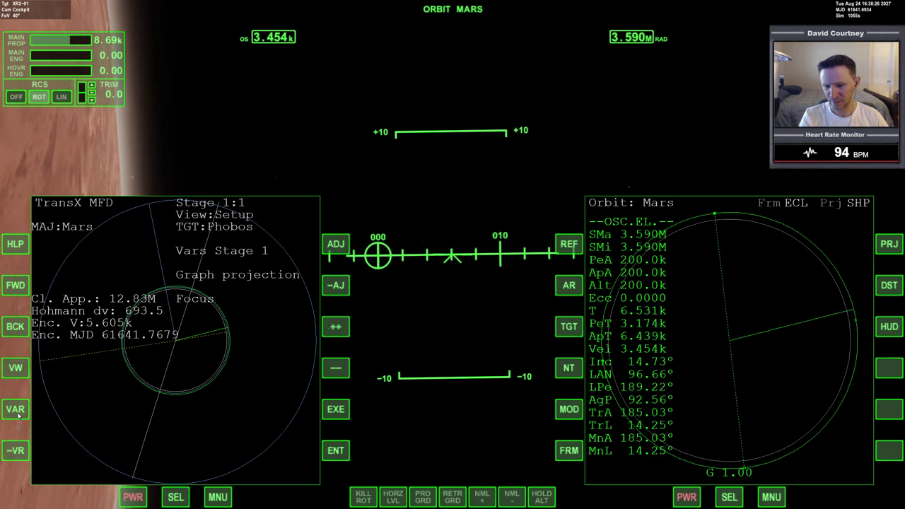
pyautogui.click(16, 367)
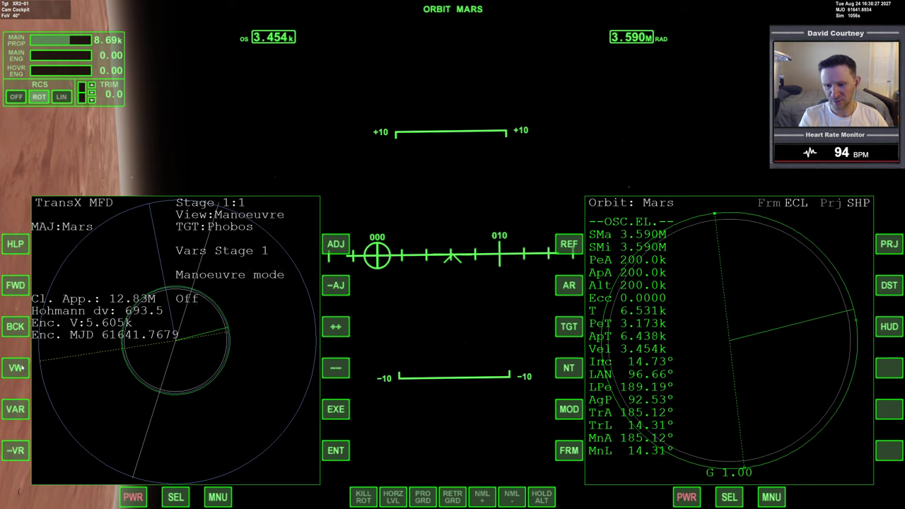
pyautogui.click(338, 327)
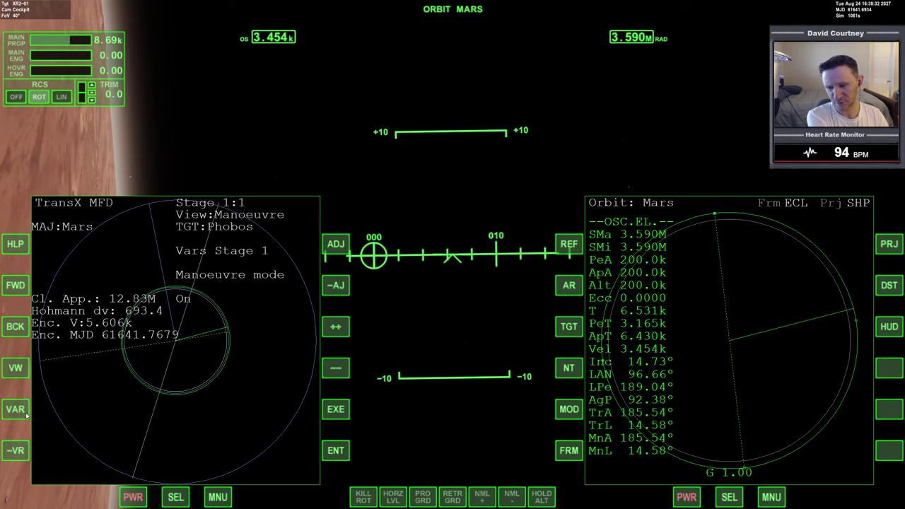
# - Raise prograde velocity to 698 in medium steps, then select the manoeuvre date
pyautogui.click(16, 409)
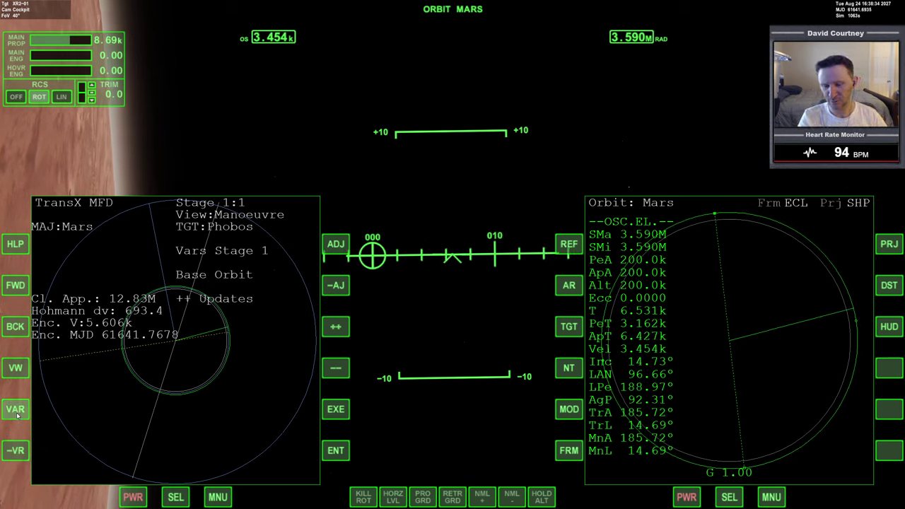
pyautogui.click(17, 414)
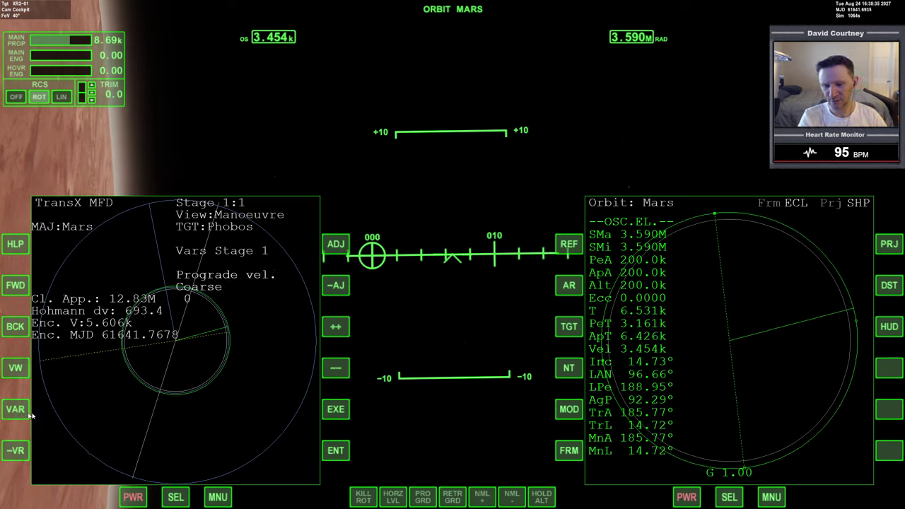
pyautogui.click(338, 326)
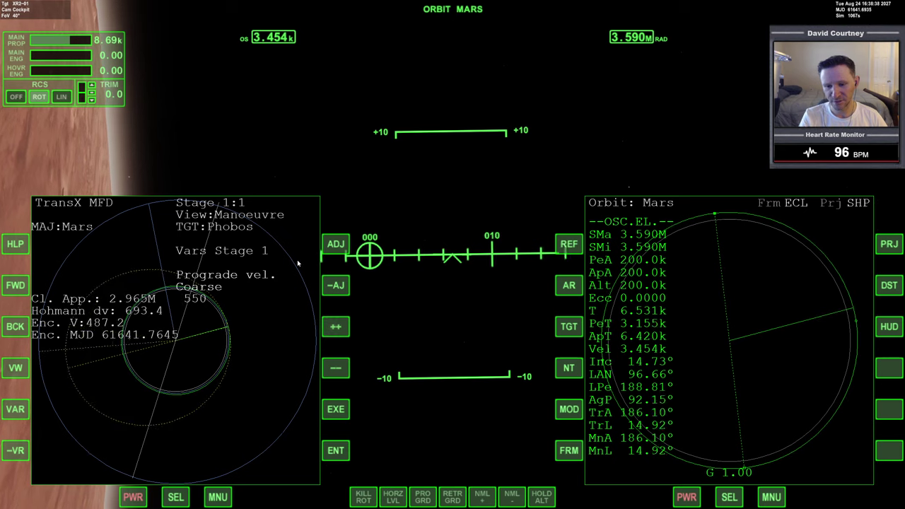
pyautogui.click(336, 245)
pyautogui.click(338, 327)
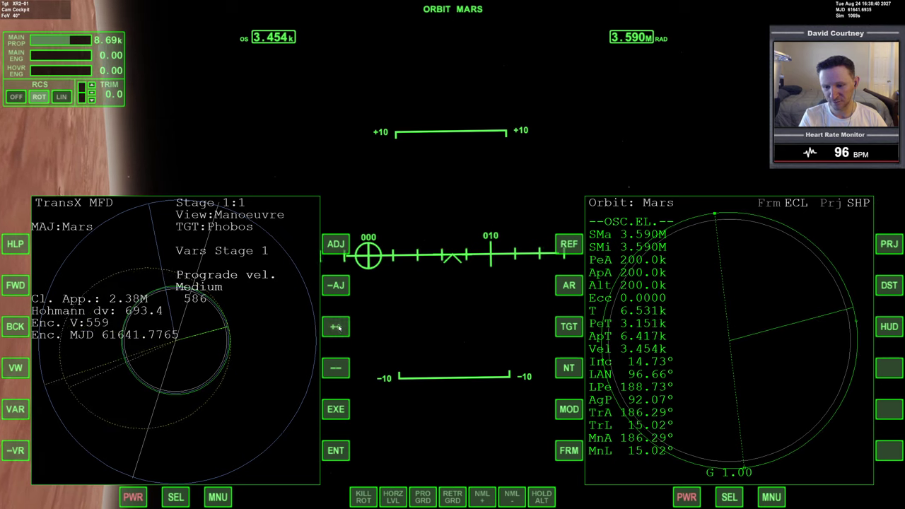
pyautogui.click(338, 328)
pyautogui.click(338, 327)
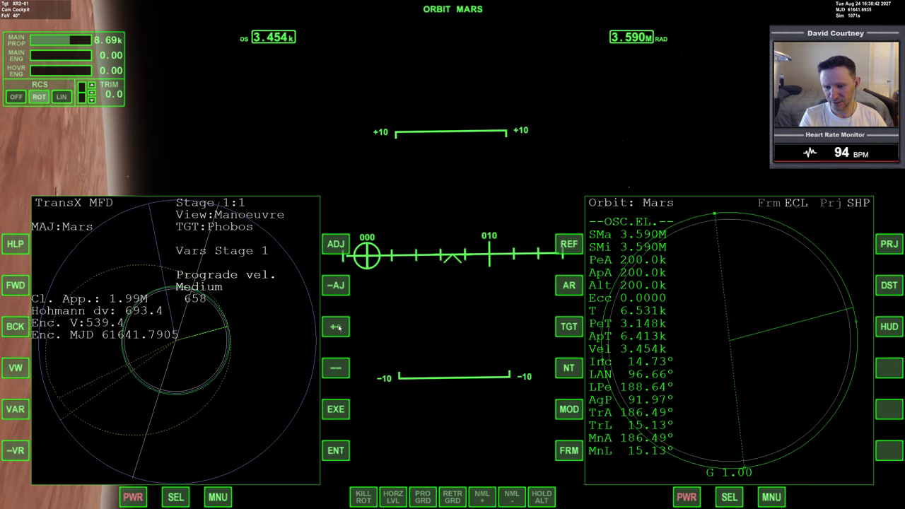
pyautogui.click(338, 327)
pyautogui.click(338, 327)
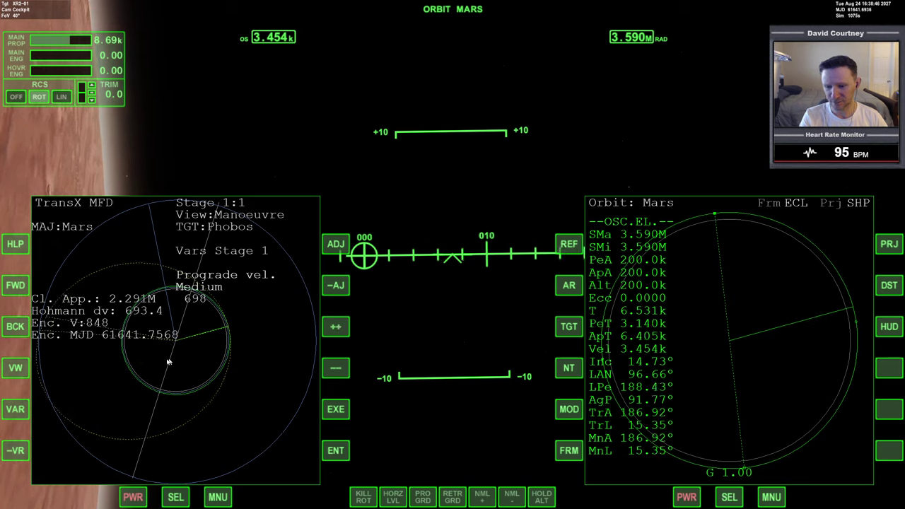
pyautogui.click(15, 410)
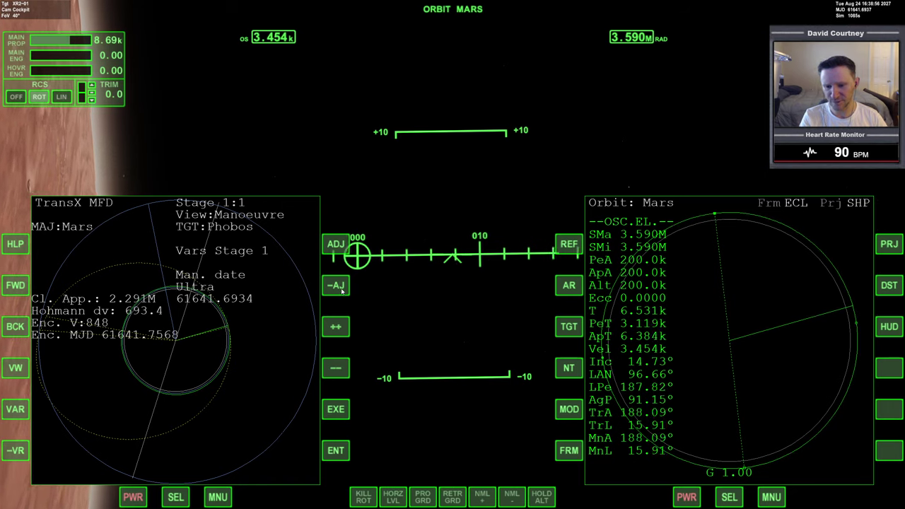
# - Advance the manoeuvre date in repeated steps to about 61641.7941
pyautogui.click(339, 329)
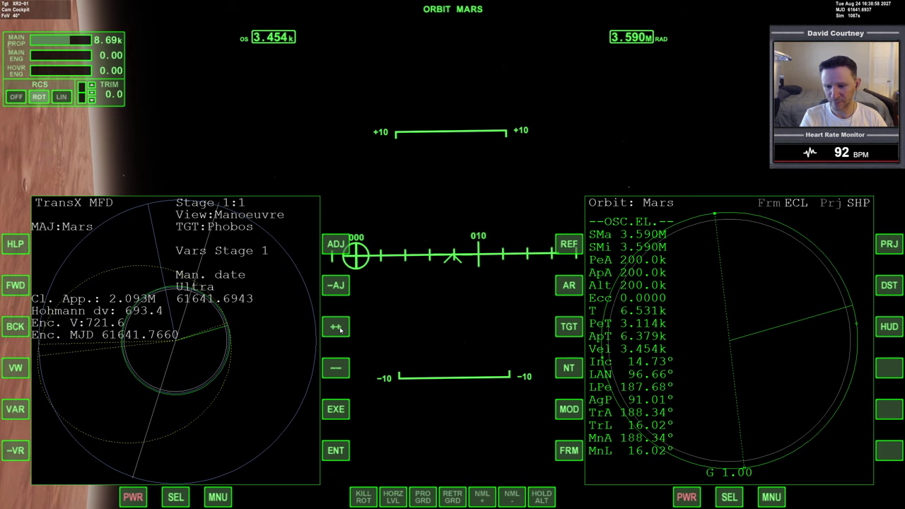
pyautogui.click(340, 329)
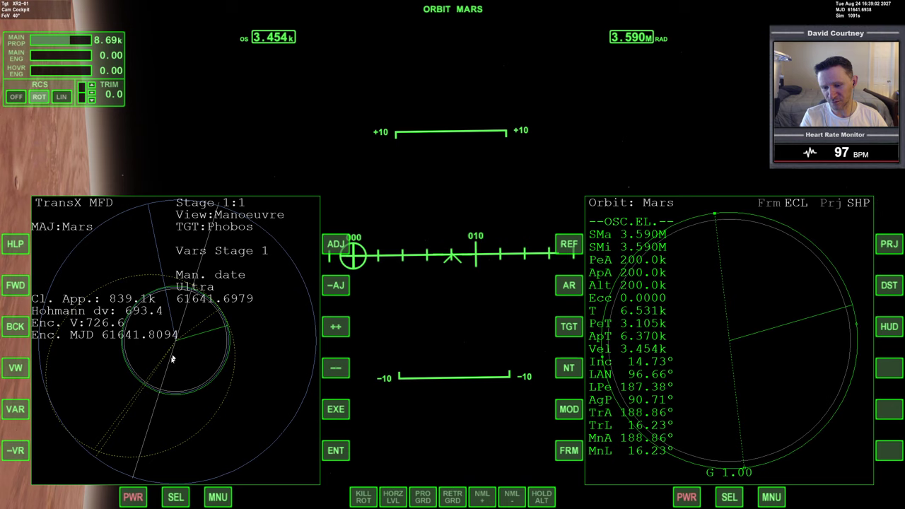
pyautogui.click(337, 327)
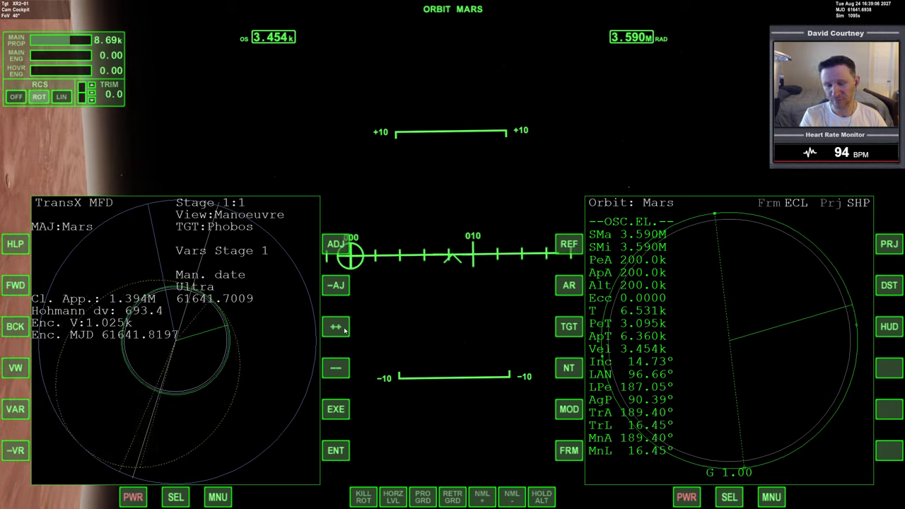
pyautogui.click(345, 329)
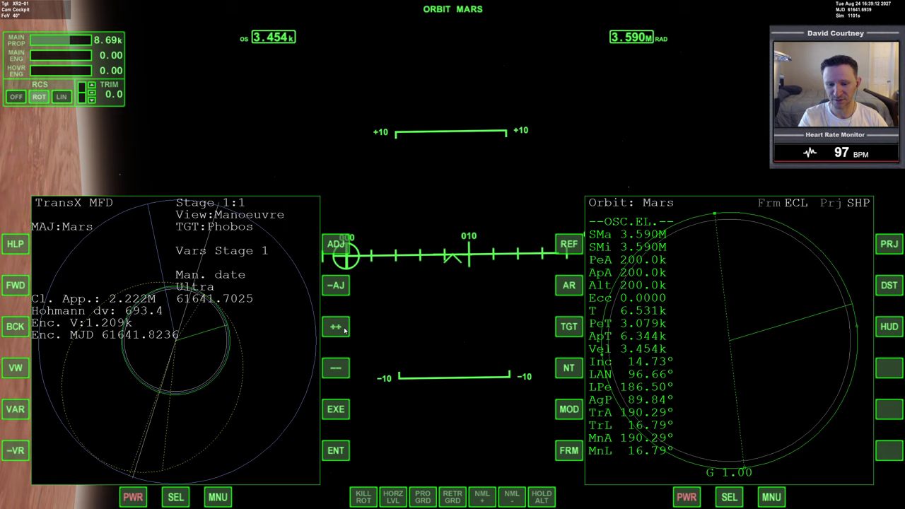
pyautogui.click(345, 329)
pyautogui.click(345, 329)
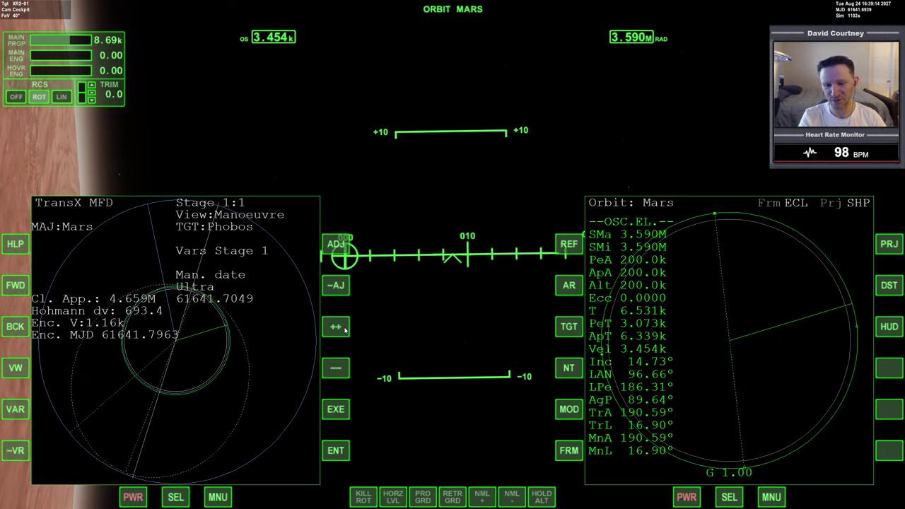
pyautogui.click(345, 330)
pyautogui.click(345, 330)
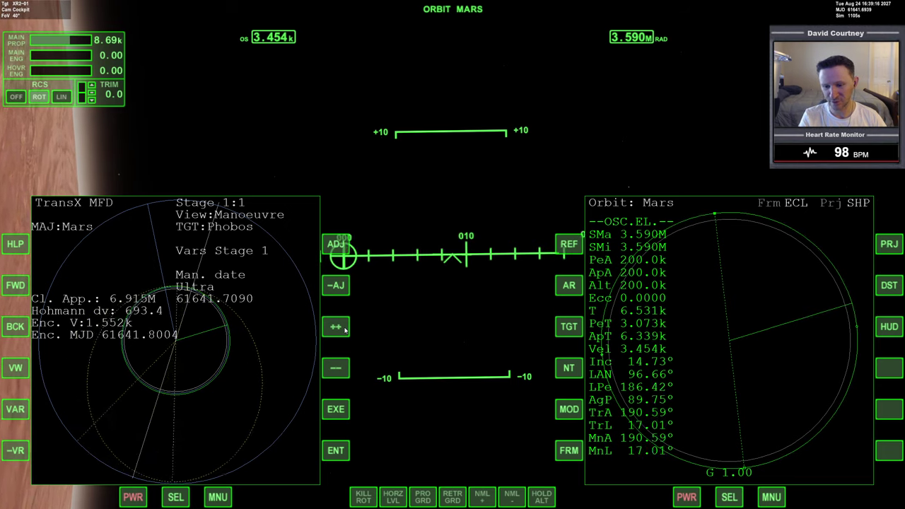
pyautogui.click(345, 329)
pyautogui.click(345, 329)
pyautogui.click(345, 330)
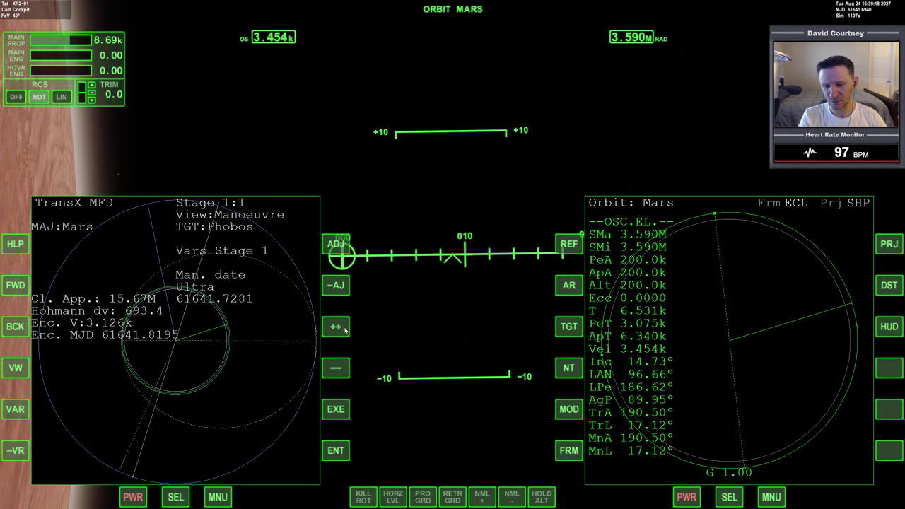
pyautogui.click(335, 326)
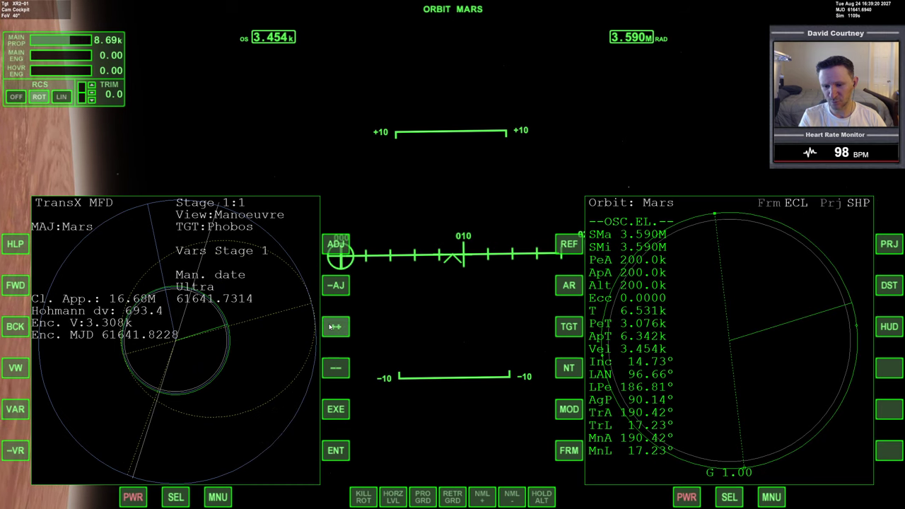
pyautogui.click(335, 327)
pyautogui.click(334, 327)
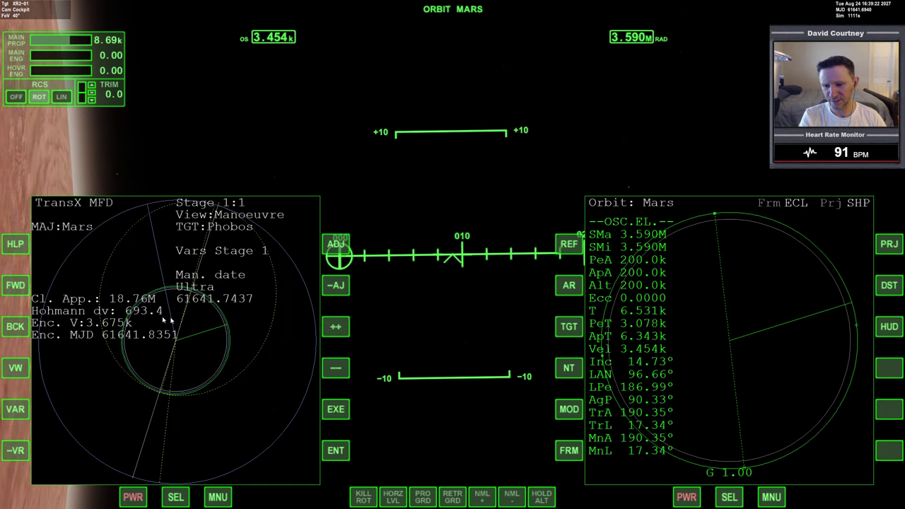
pyautogui.click(335, 326)
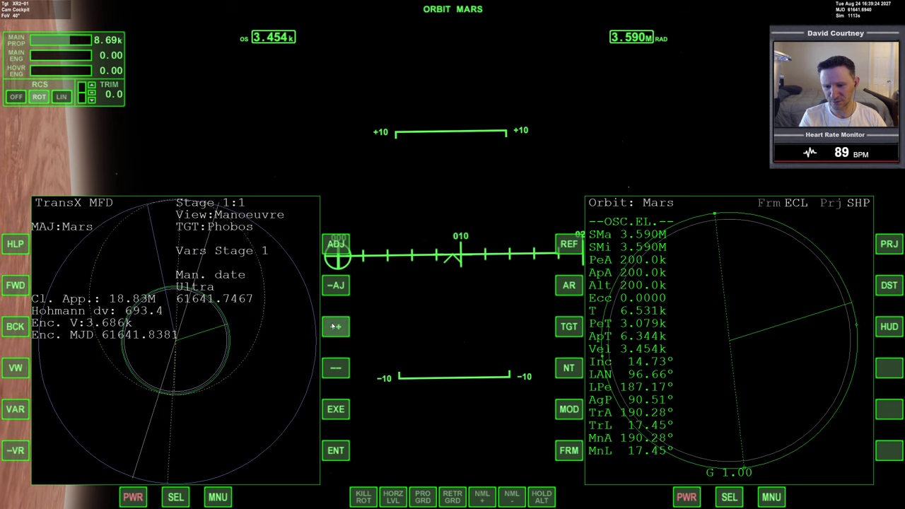
pyautogui.click(335, 326)
pyautogui.click(335, 326)
pyautogui.click(335, 326)
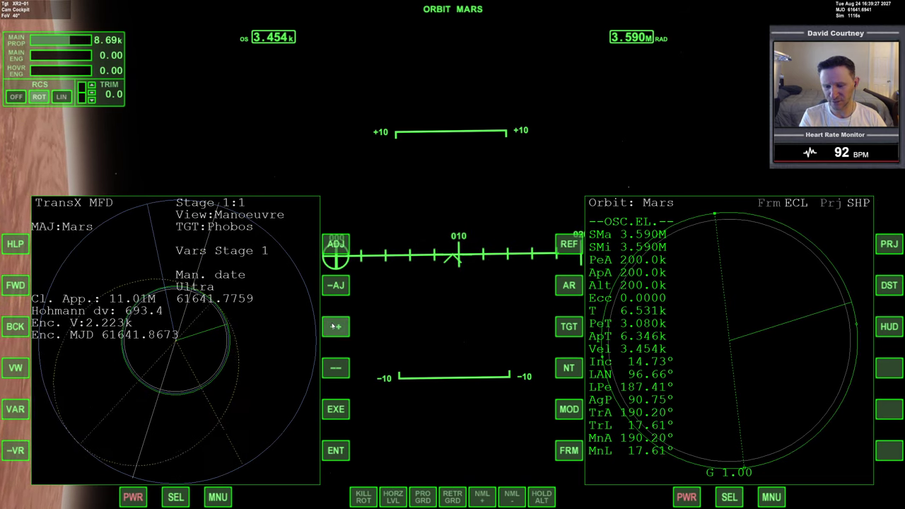
pyautogui.click(335, 326)
# - Keep advancing the manoeuvre date past 61641.8351 to 61641.8941
pyautogui.click(335, 326)
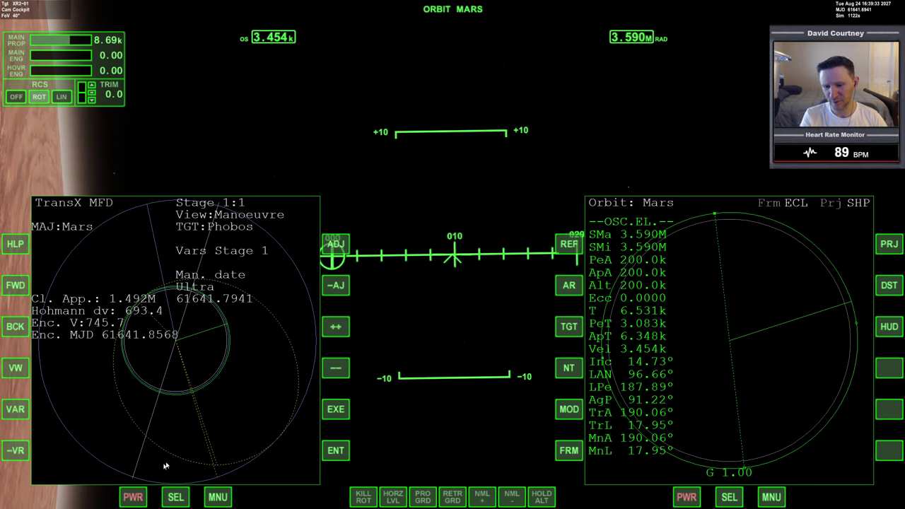
pyautogui.click(335, 326)
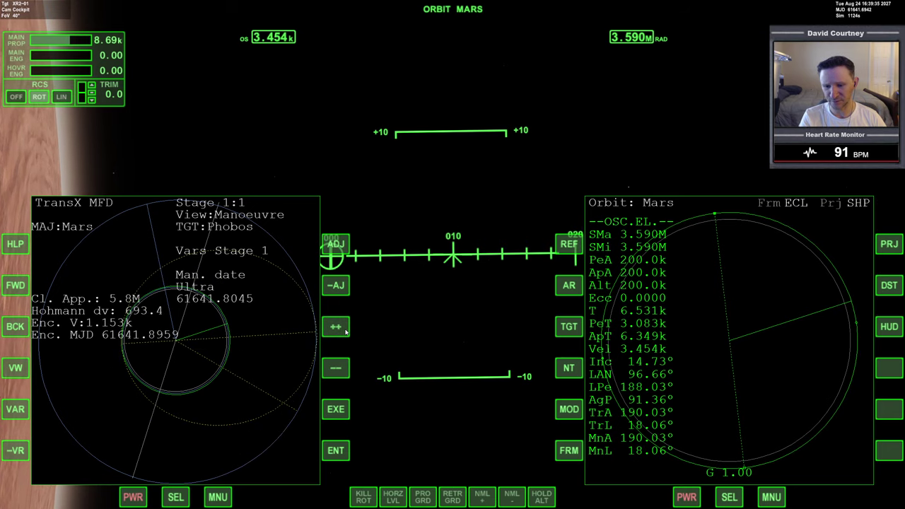
pyautogui.click(335, 326)
pyautogui.click(335, 326)
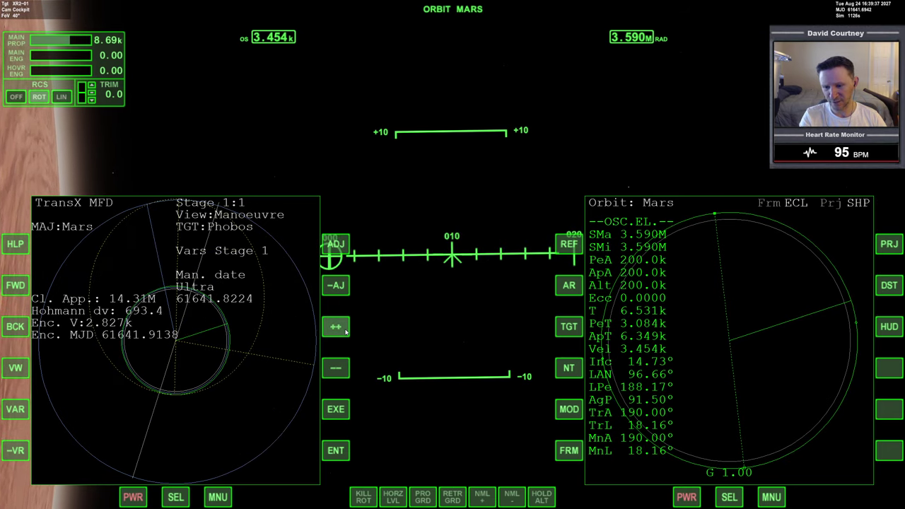
pyautogui.click(335, 326)
pyautogui.click(335, 326)
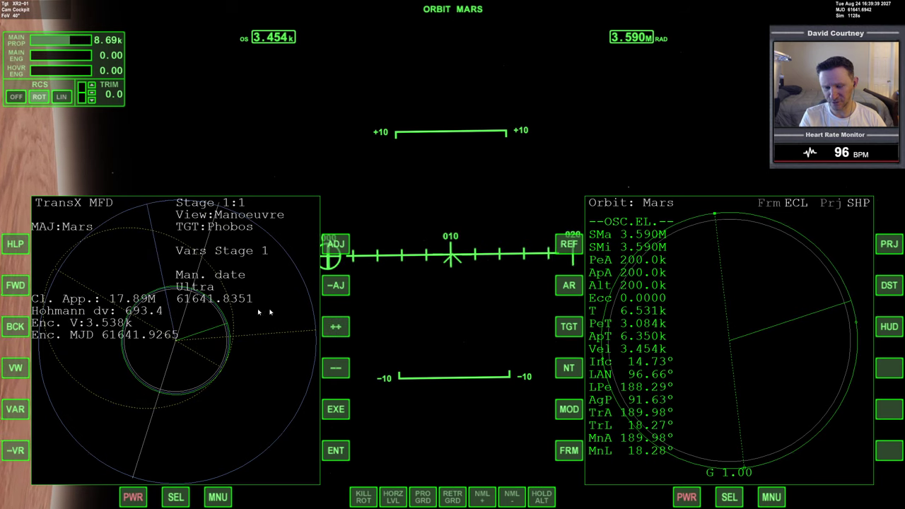
pyautogui.click(335, 326)
pyautogui.click(335, 326)
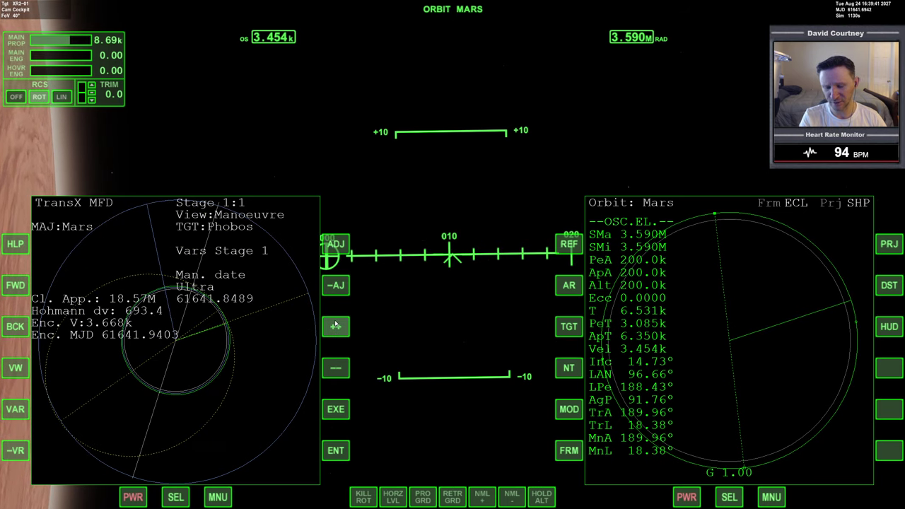
pyautogui.click(335, 326)
pyautogui.click(335, 326)
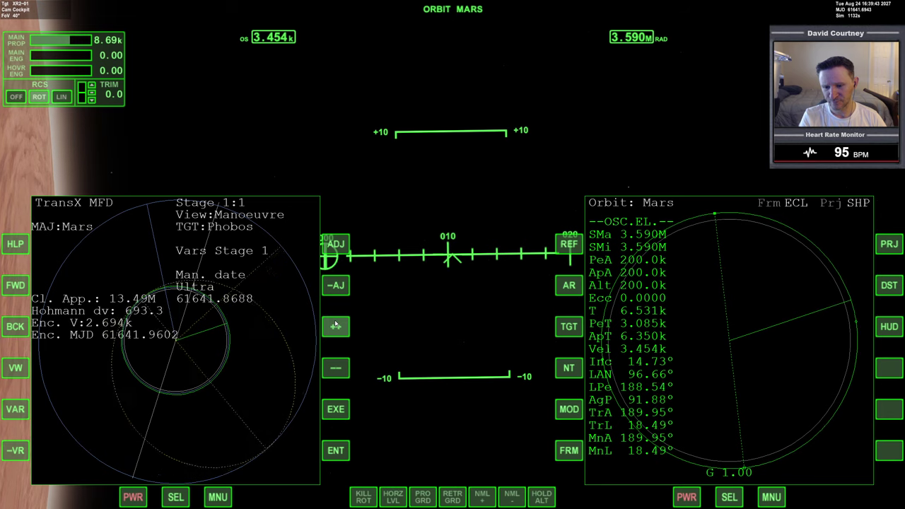
pyautogui.click(335, 326)
pyautogui.click(335, 326)
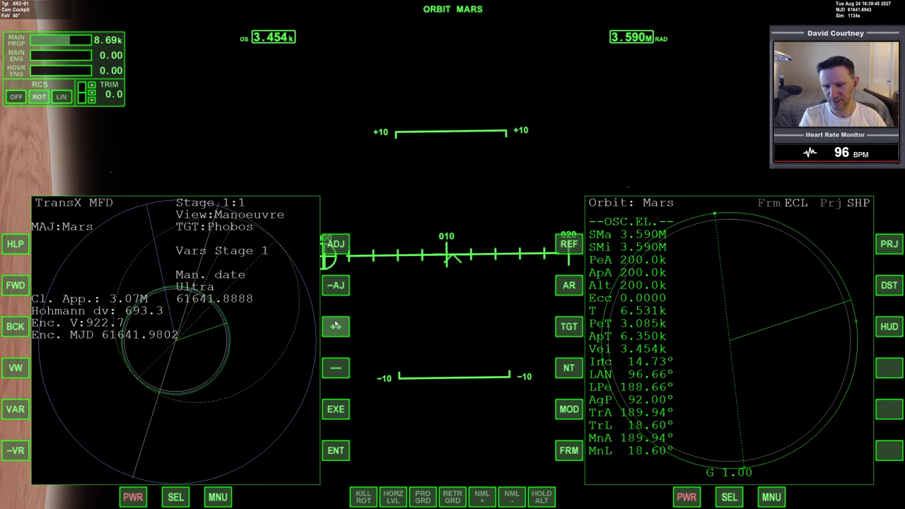
pyautogui.click(336, 326)
pyautogui.click(335, 325)
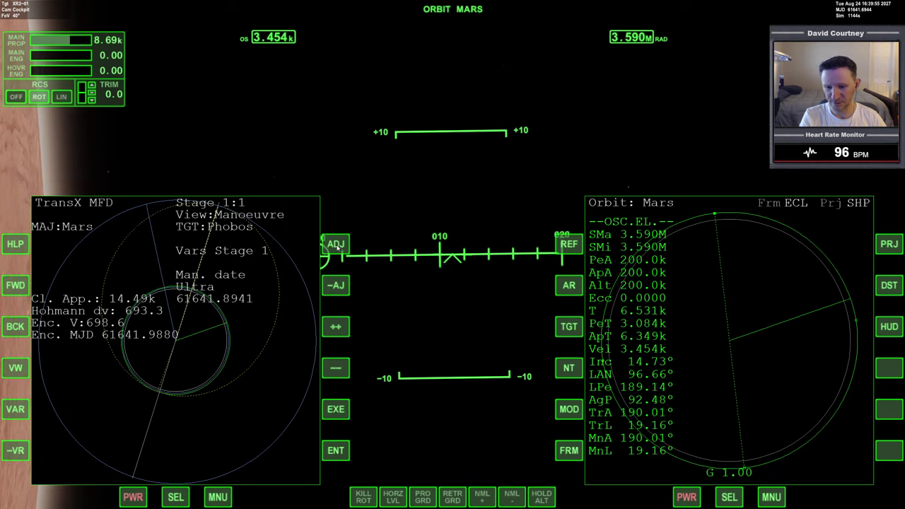
# - Fine-tune the date in Hyper steps, settling on 61641.8941 for ~7.9 km approach
pyautogui.click(338, 246)
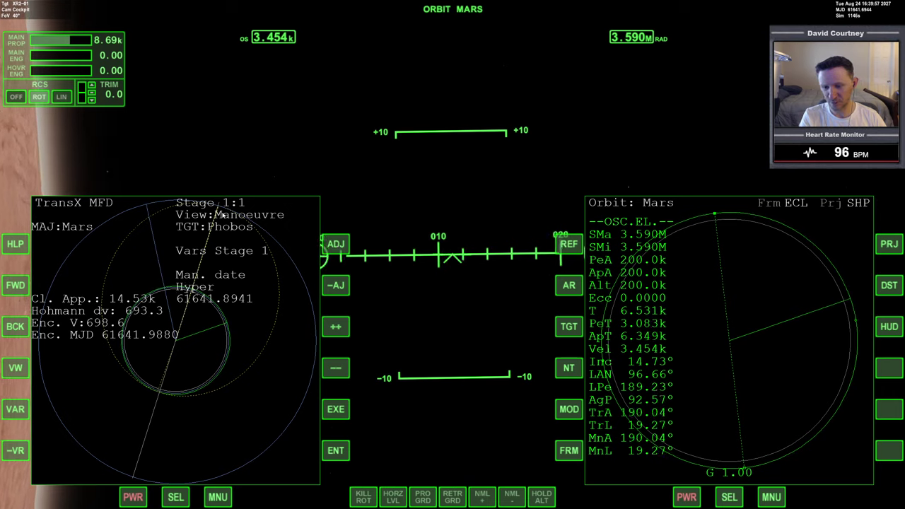
pyautogui.click(336, 326)
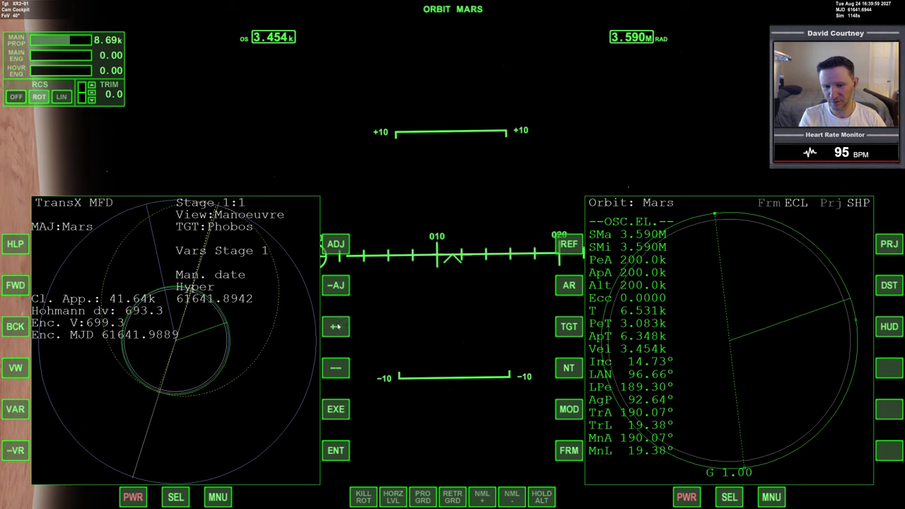
pyautogui.click(335, 326)
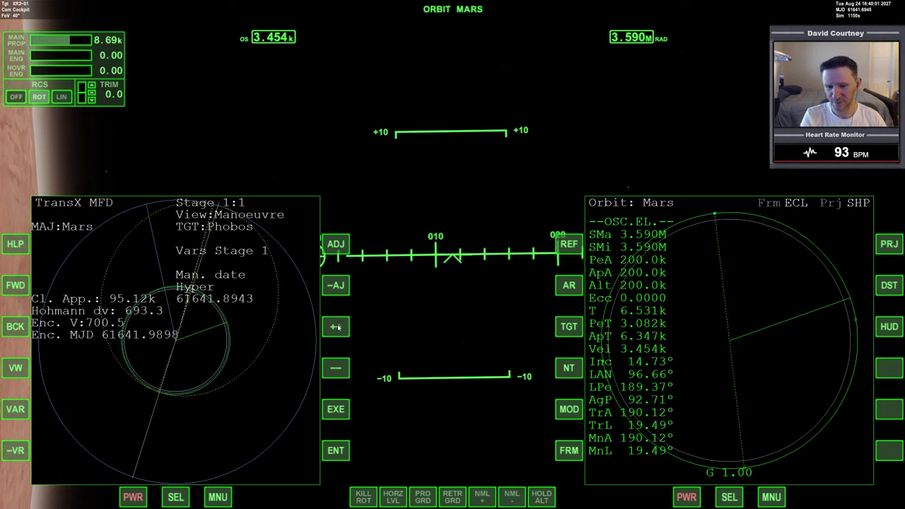
pyautogui.click(336, 367)
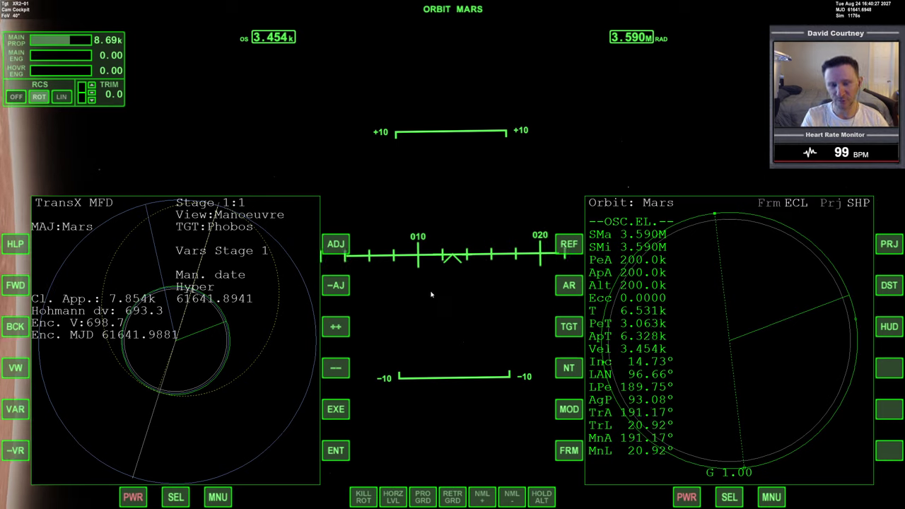
# - Put the right MFD in Map mode centred on Mars > Phobos, targeting Aurora base
pyautogui.click(728, 497)
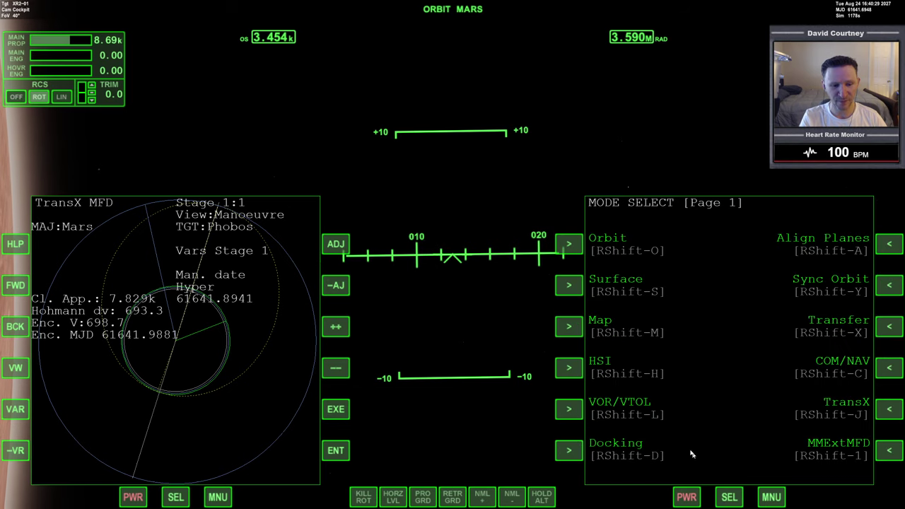
pyautogui.click(690, 455)
pyautogui.click(570, 245)
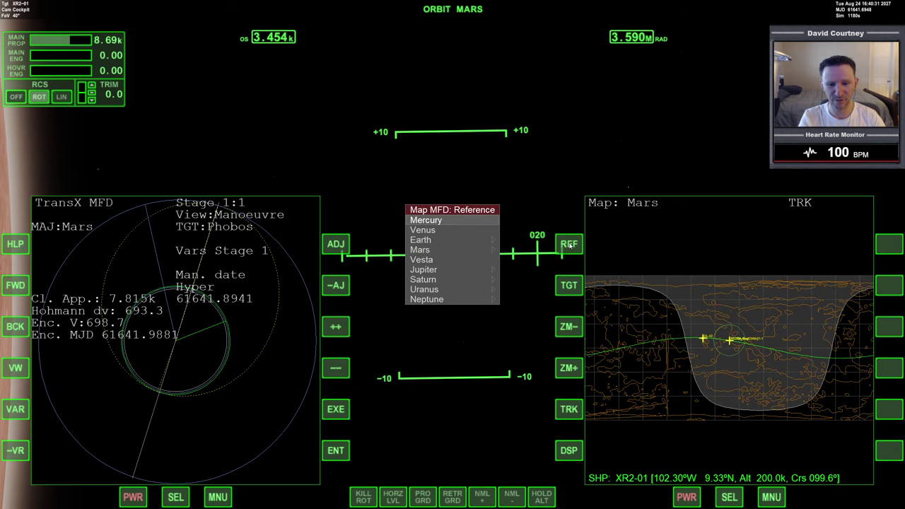
pyautogui.press('Down')
pyautogui.press('Down')
pyautogui.press('Down')
pyautogui.press('Right')
pyautogui.press('Return')
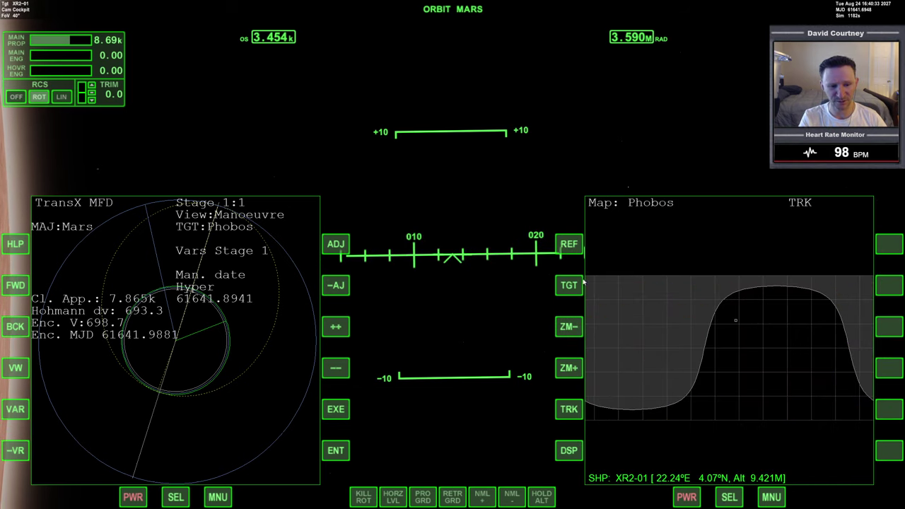
pyautogui.click(569, 285)
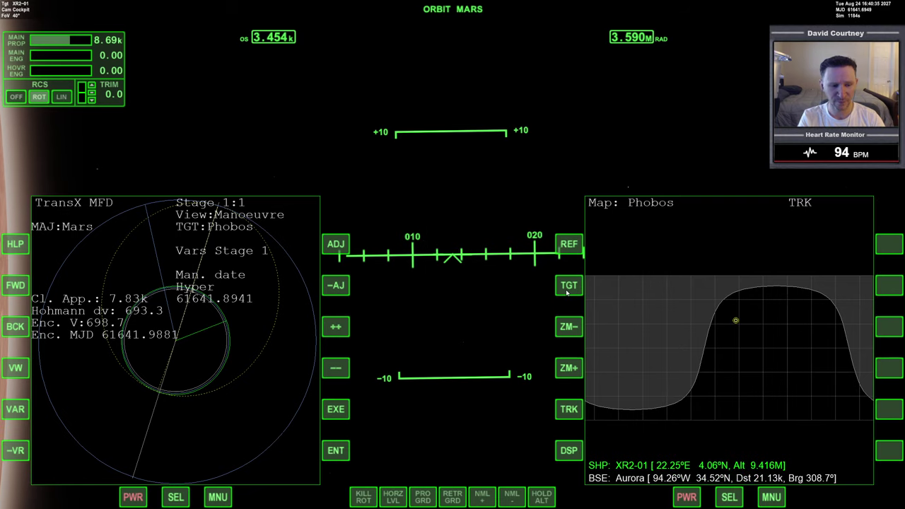
pyautogui.press('Return')
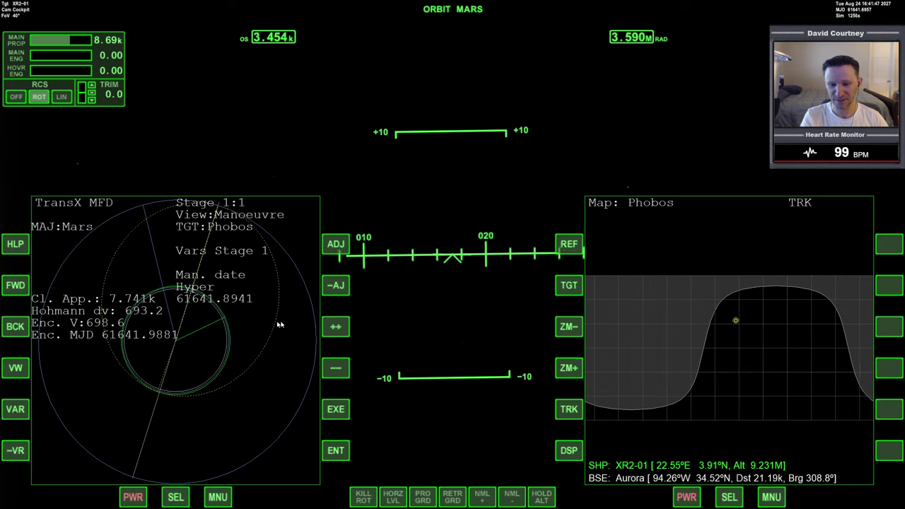
# - Push the manoeuvre date much later with coarse steps, then return to finer steps
pyautogui.click(337, 286)
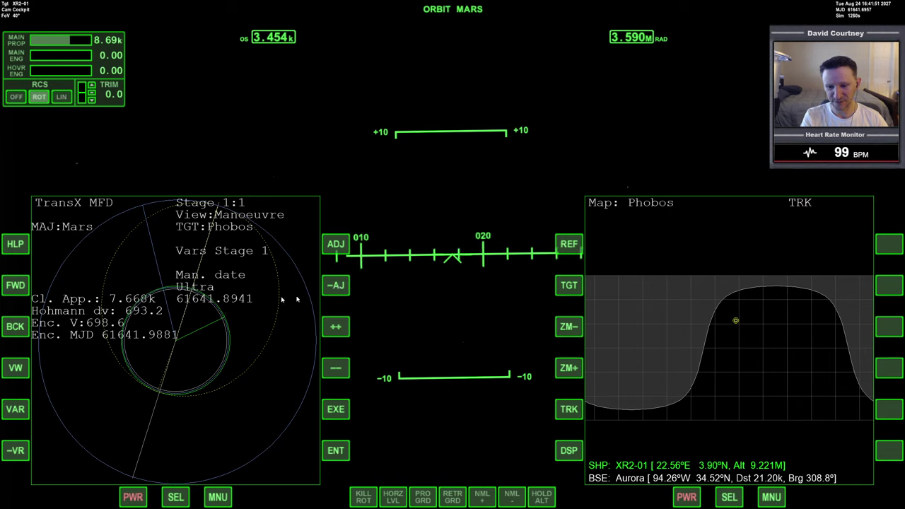
pyautogui.click(336, 285)
pyautogui.click(335, 326)
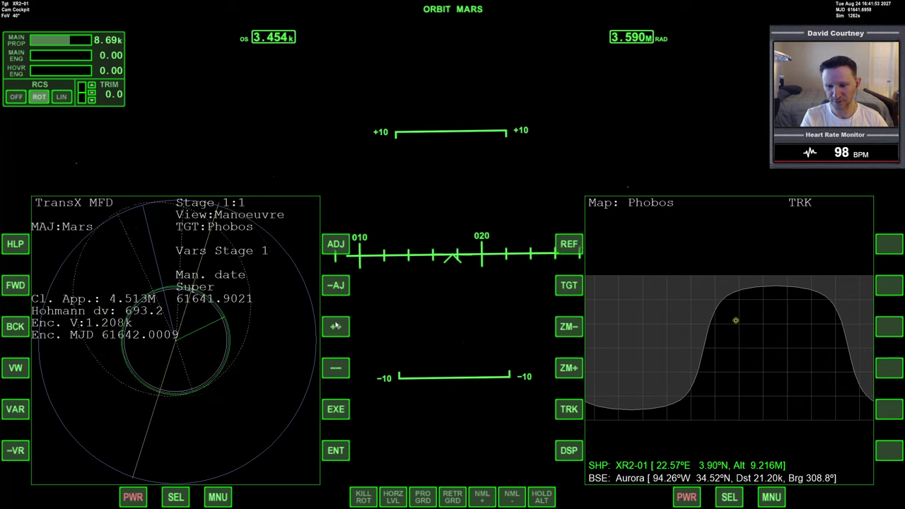
pyautogui.click(336, 286)
pyautogui.click(337, 327)
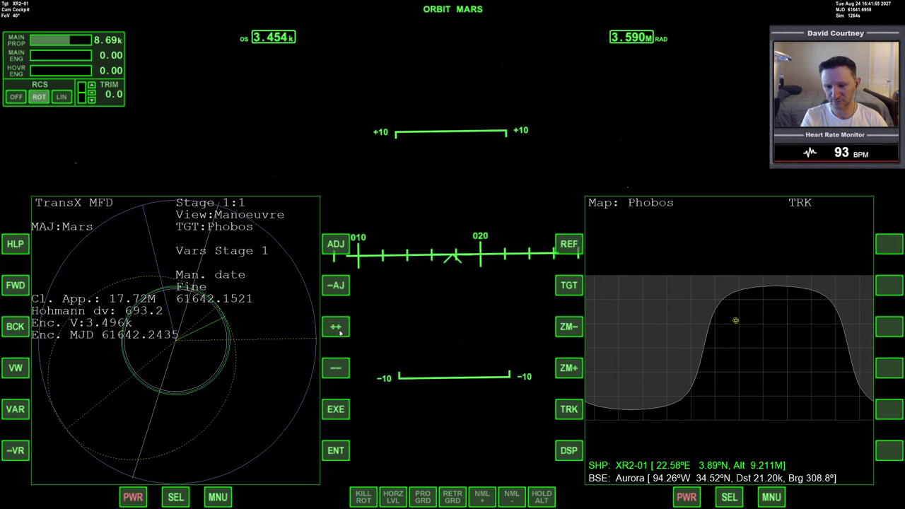
pyautogui.click(335, 245)
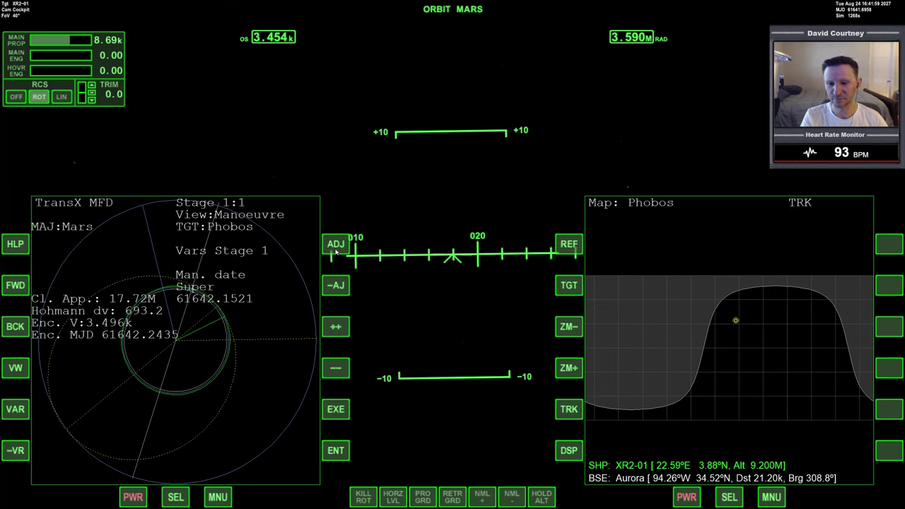
pyautogui.click(337, 250)
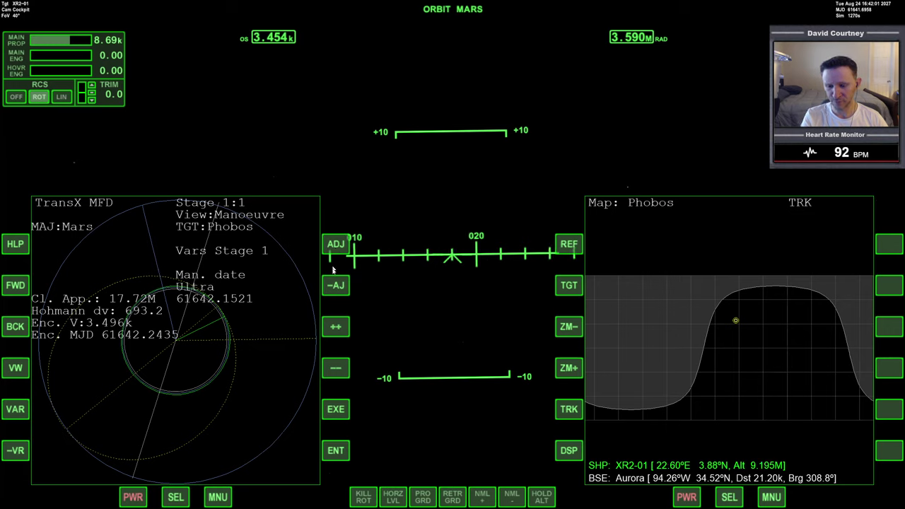
# - Nudge the manoeuvre date later in fine steps to shrink Phobos closest approach
pyautogui.click(336, 326)
pyautogui.click(336, 326)
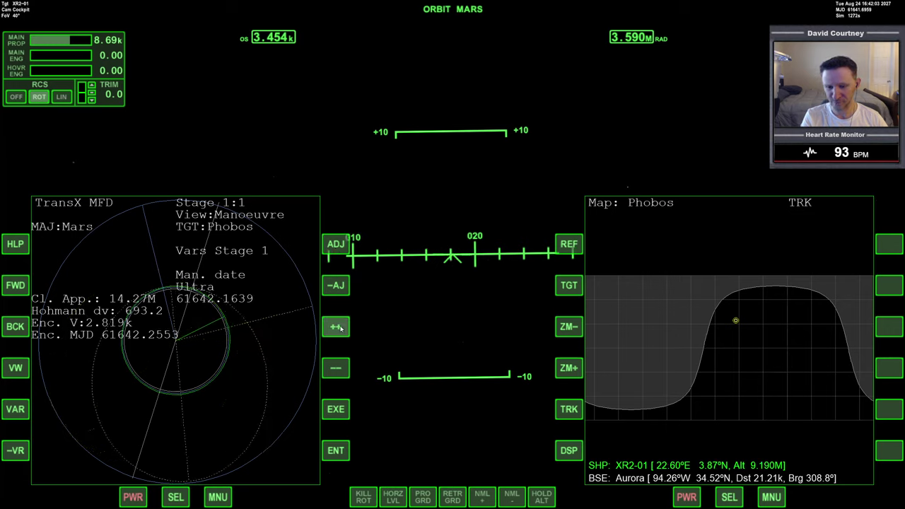
pyautogui.click(336, 327)
pyautogui.click(339, 327)
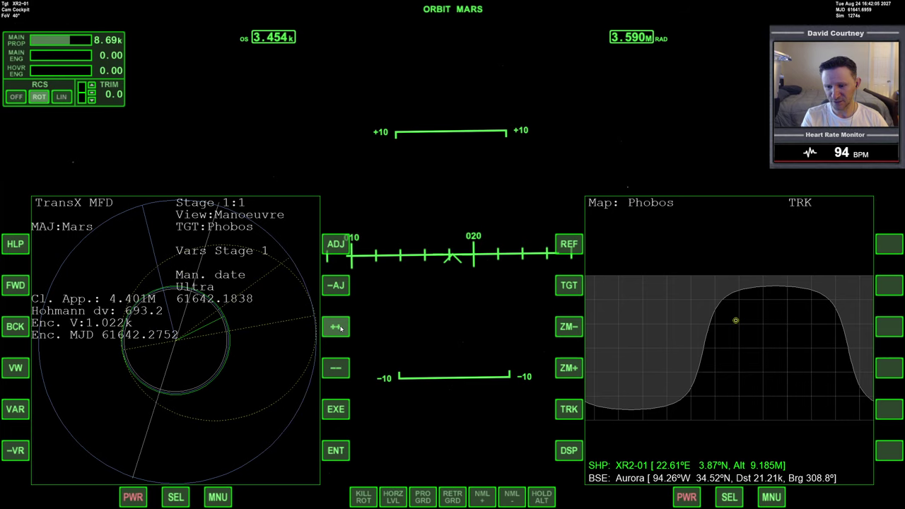
pyautogui.click(339, 327)
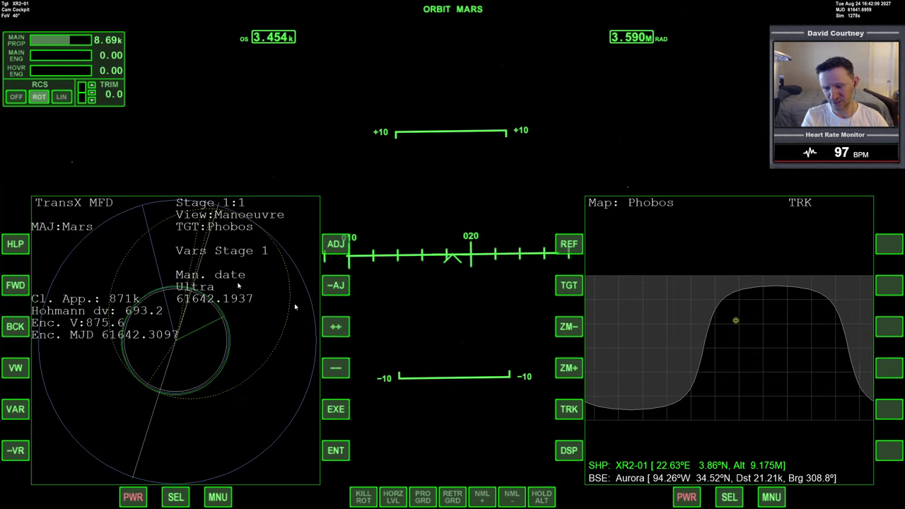
pyautogui.click(336, 327)
pyautogui.click(336, 327)
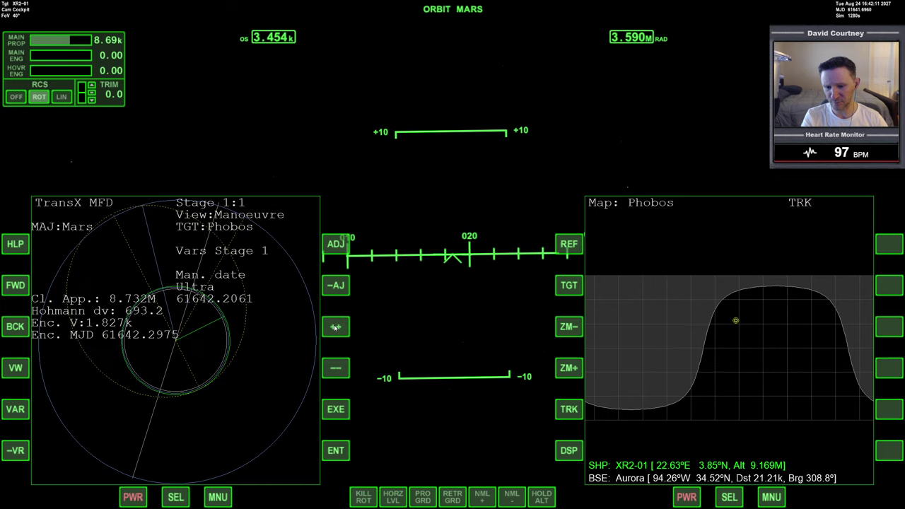
pyautogui.click(335, 327)
pyautogui.click(336, 326)
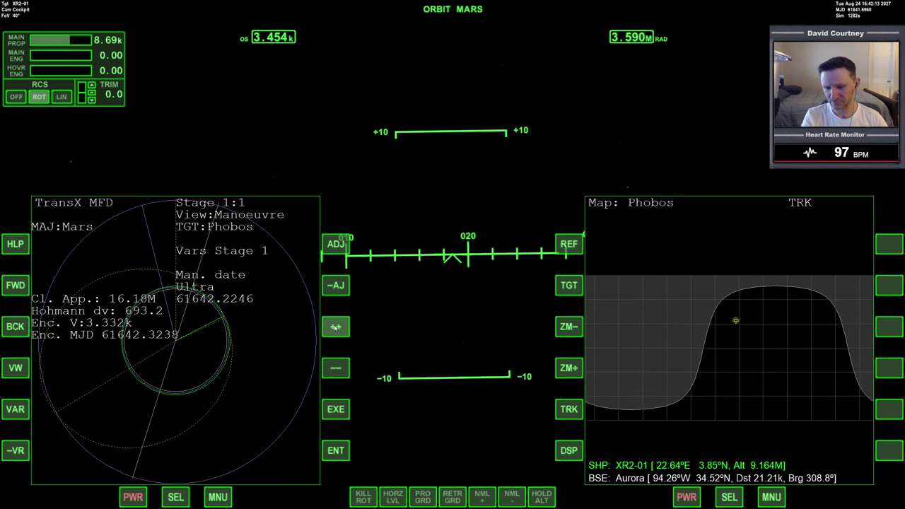
pyautogui.click(336, 327)
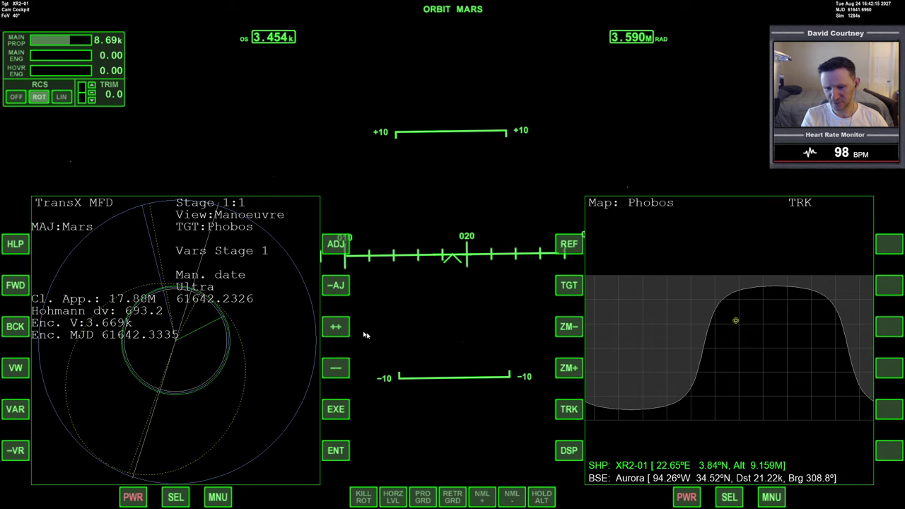
pyautogui.click(336, 327)
pyautogui.click(336, 327)
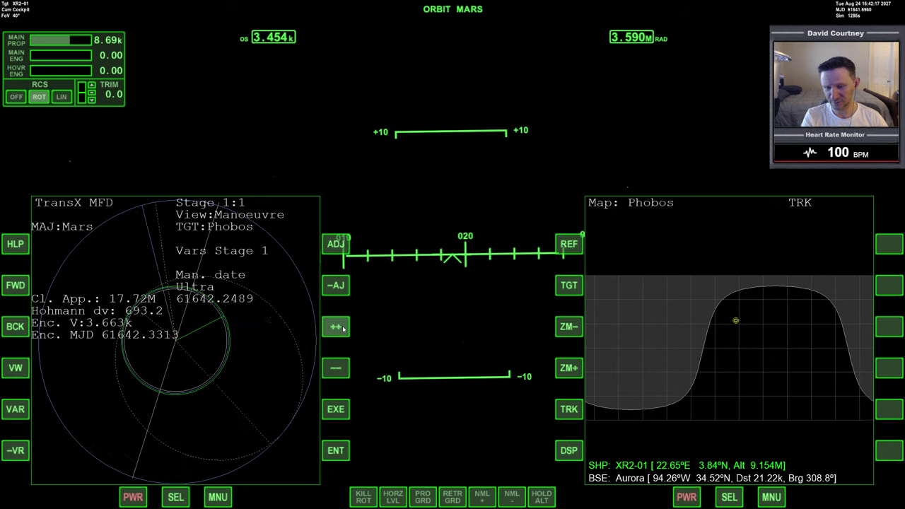
pyautogui.click(336, 327)
pyautogui.click(336, 327)
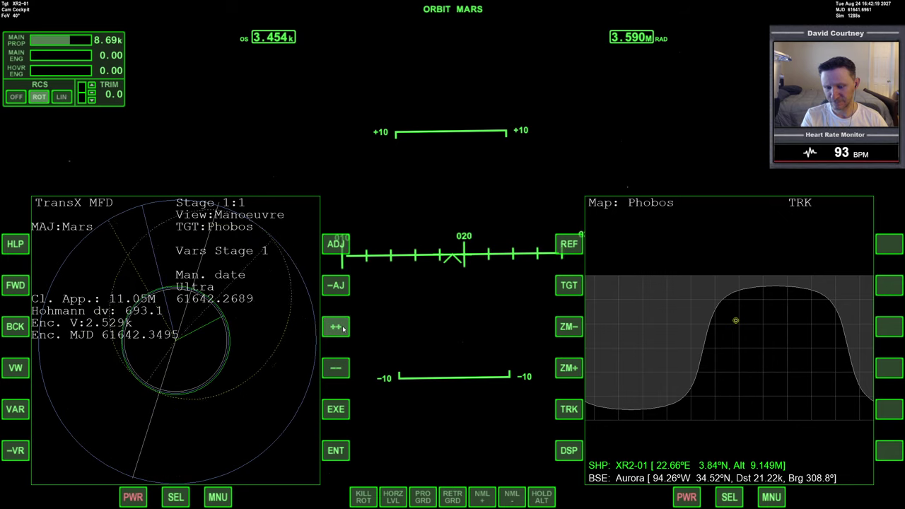
pyautogui.click(336, 327)
pyautogui.click(336, 327)
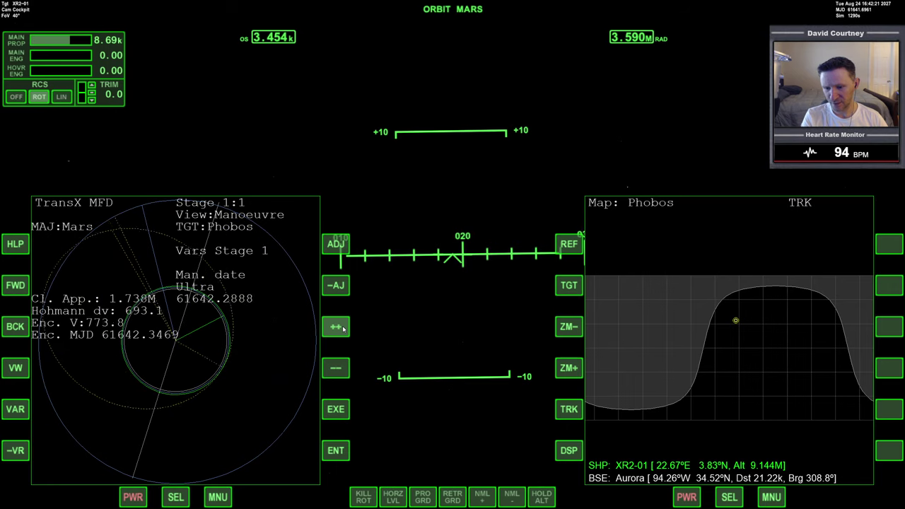
# - Keep advancing the date to 61642.3890, bringing closest approach to about 313 km
pyautogui.click(343, 328)
pyautogui.click(336, 327)
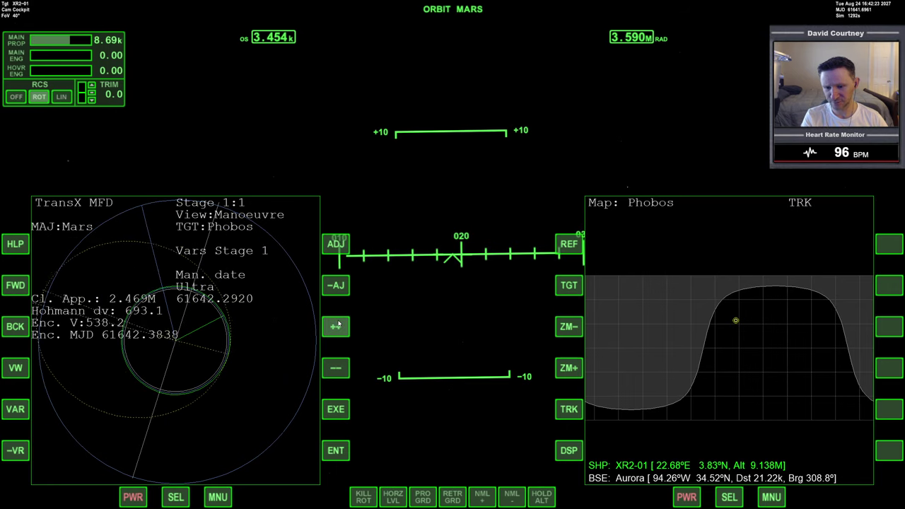
pyautogui.click(336, 327)
pyautogui.click(336, 325)
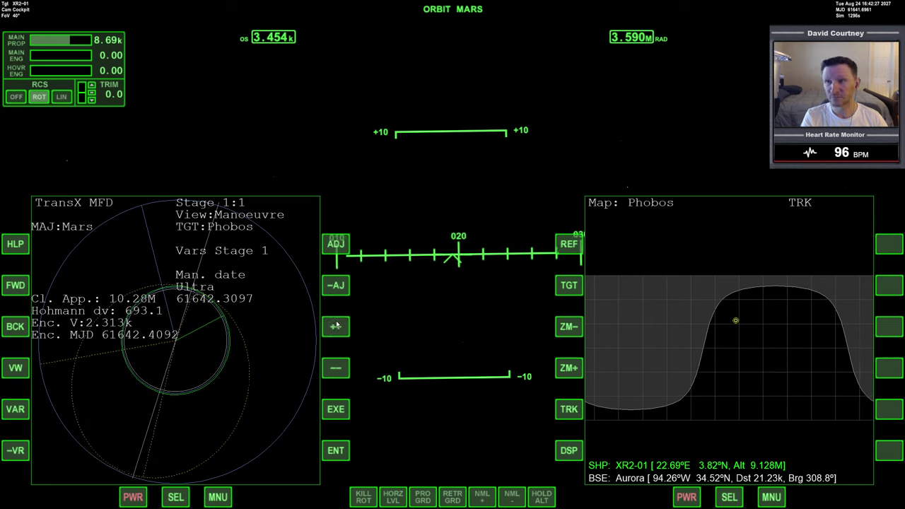
pyautogui.click(335, 325)
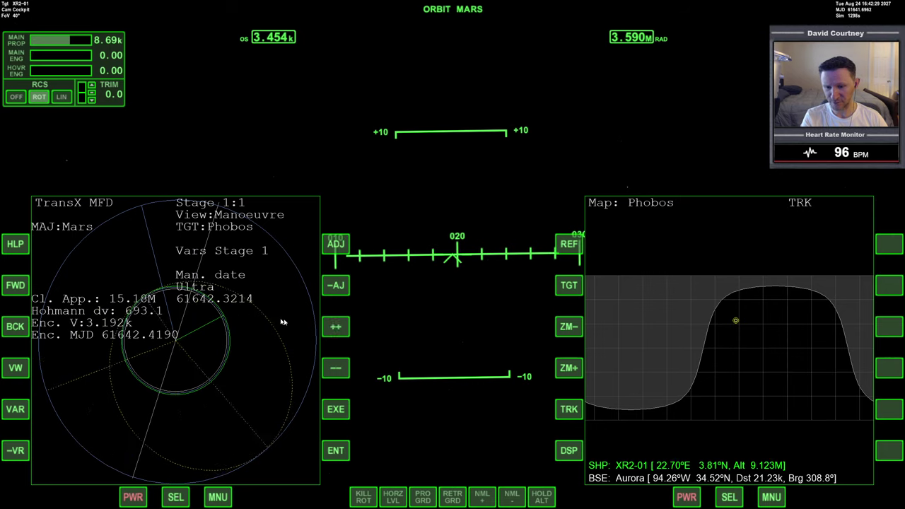
pyautogui.click(337, 326)
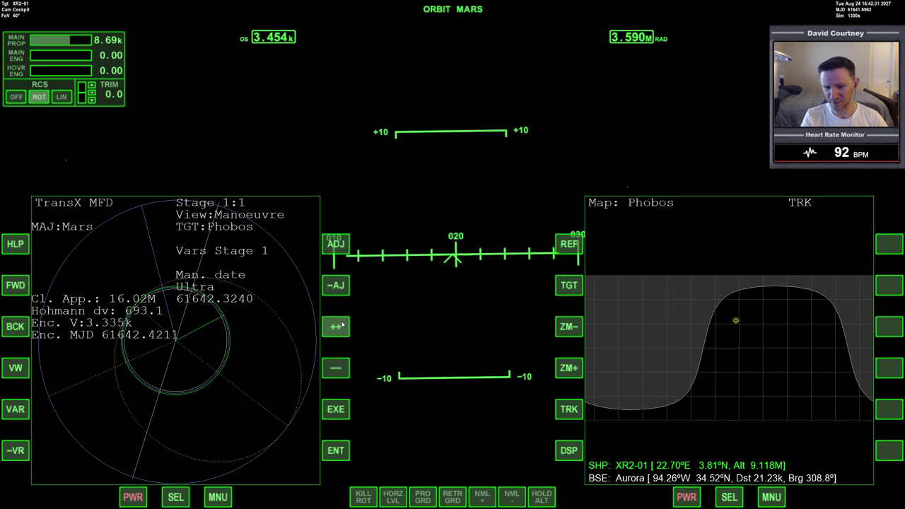
pyautogui.click(337, 325)
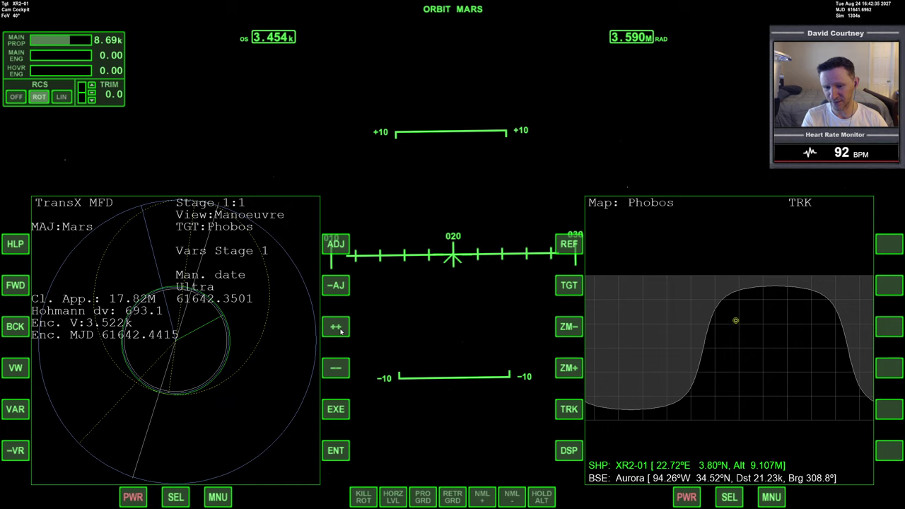
pyautogui.click(337, 326)
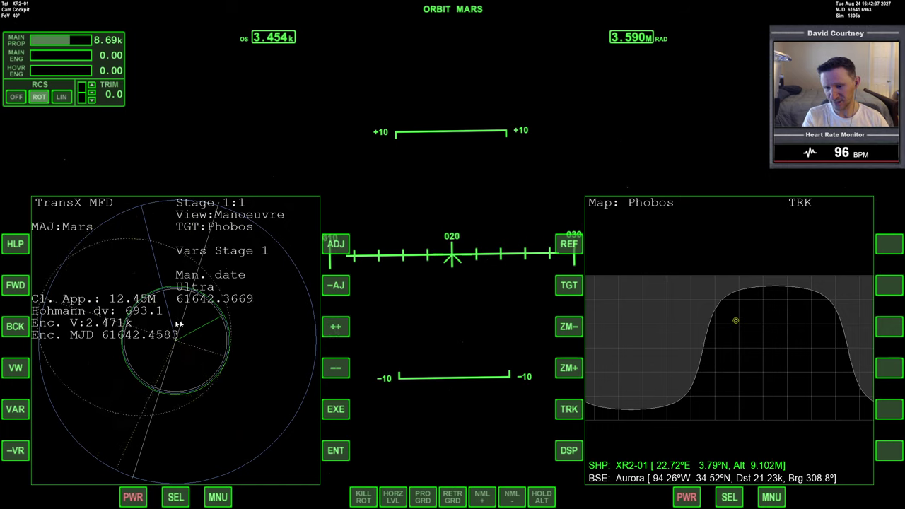
pyautogui.click(338, 327)
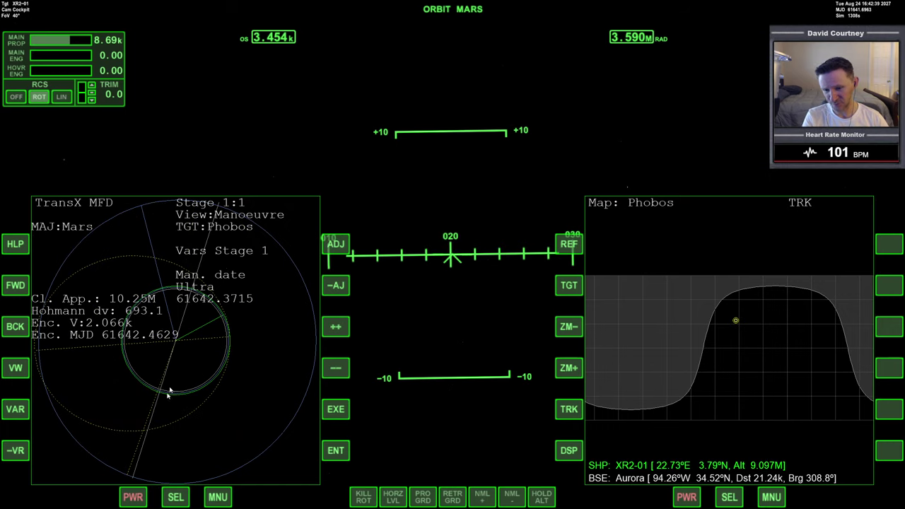
pyautogui.click(336, 326)
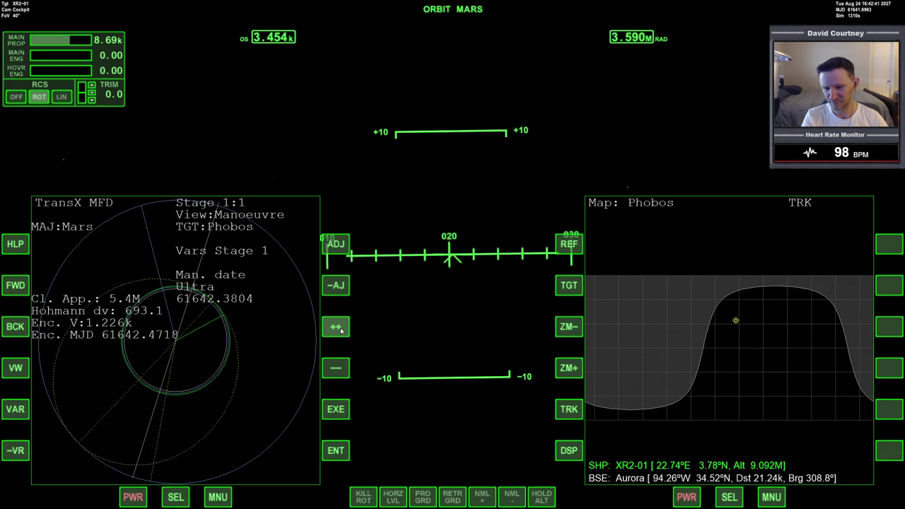
pyautogui.click(336, 326)
pyautogui.click(338, 328)
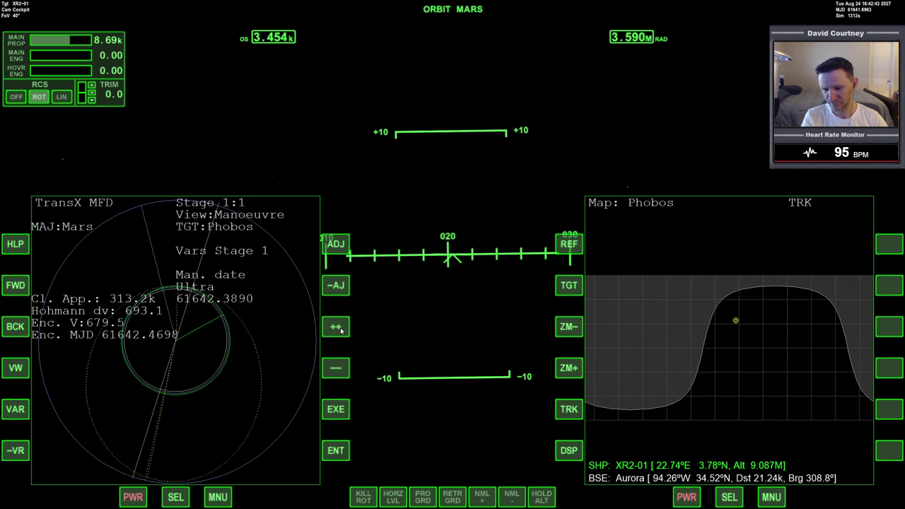
# - Step the manoeuvre date back from 61642.3890 to about 61642.3845
pyautogui.click(337, 244)
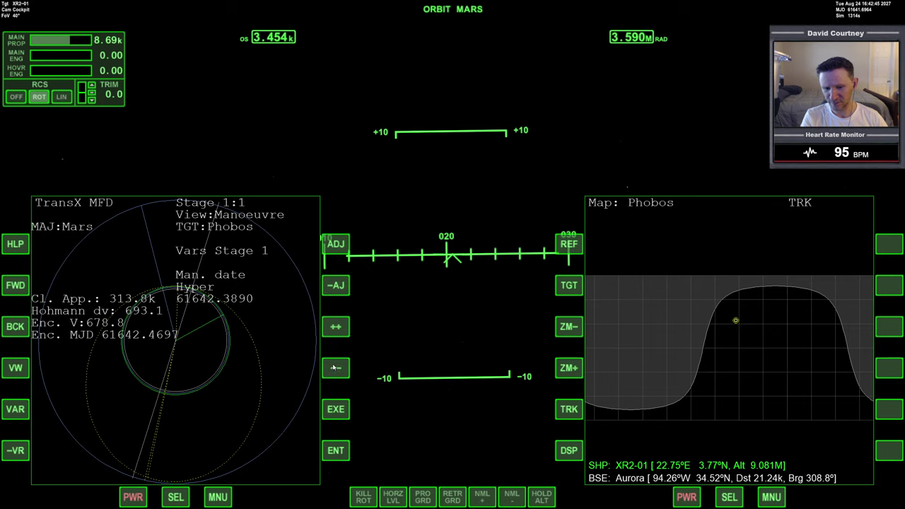
pyautogui.click(335, 367)
pyautogui.click(335, 367)
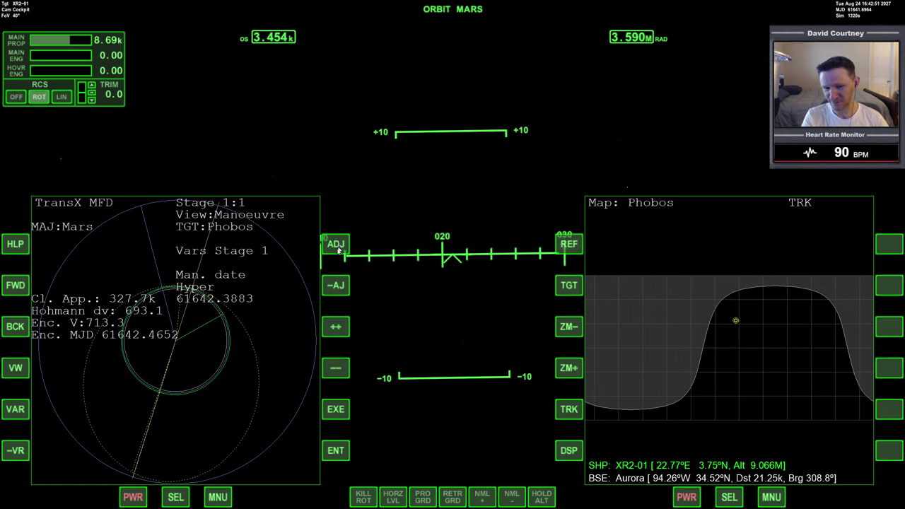
pyautogui.click(337, 242)
pyautogui.click(335, 367)
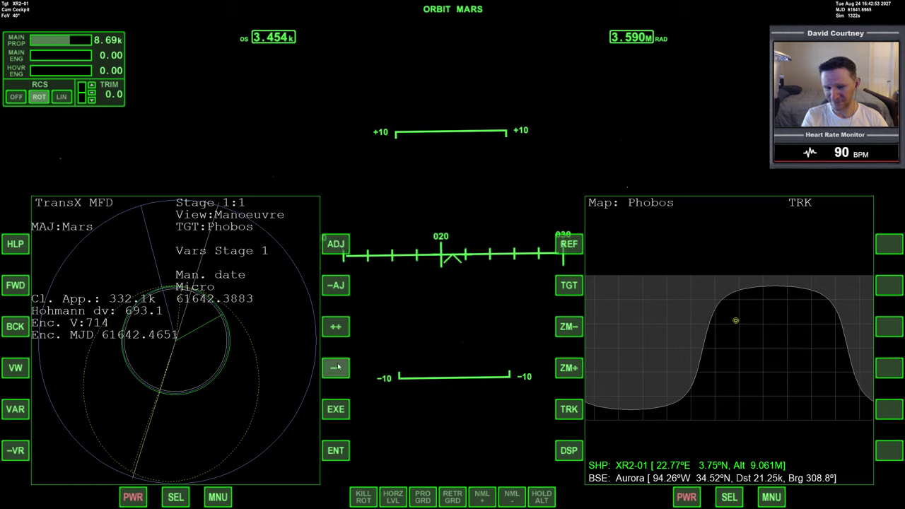
pyautogui.click(337, 286)
pyautogui.click(342, 368)
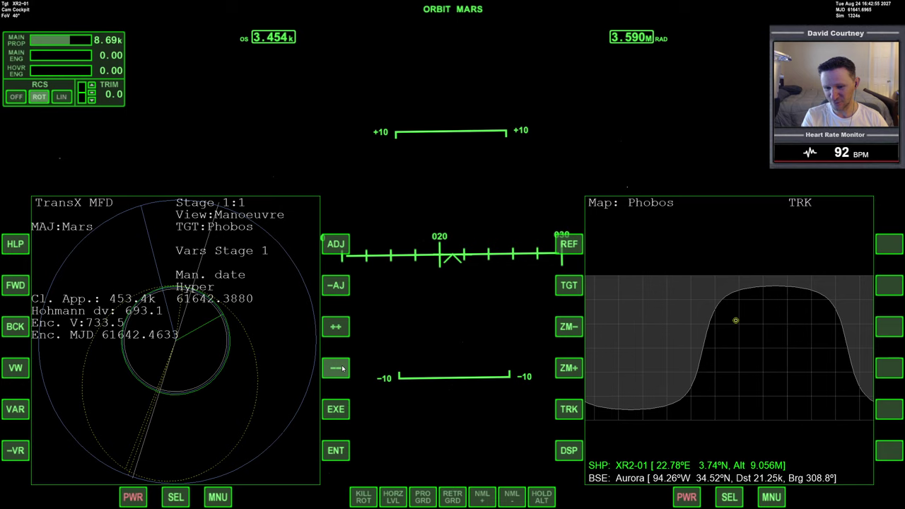
pyautogui.click(342, 368)
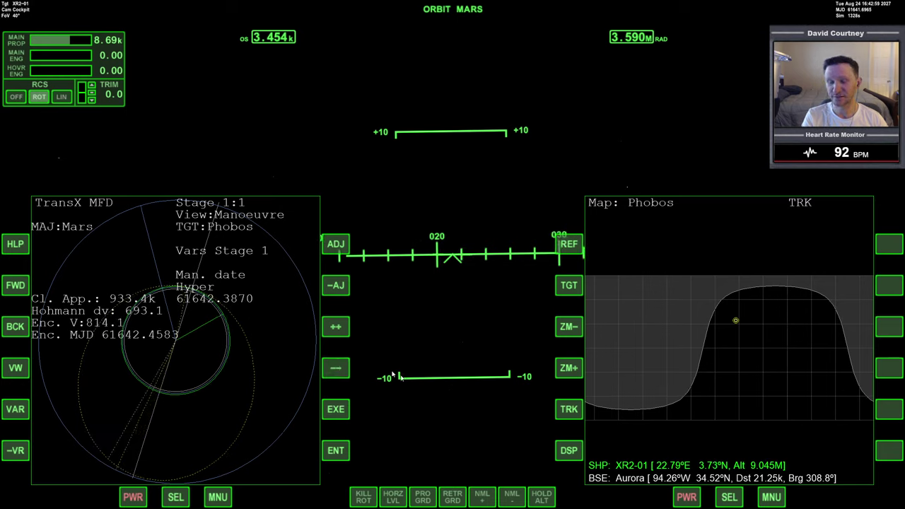
pyautogui.click(343, 368)
pyautogui.click(343, 368)
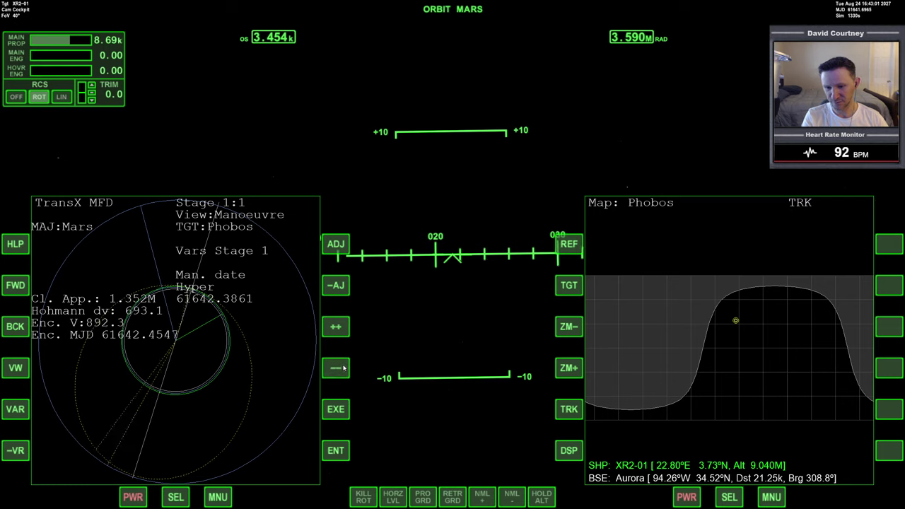
pyautogui.click(342, 368)
pyautogui.click(342, 367)
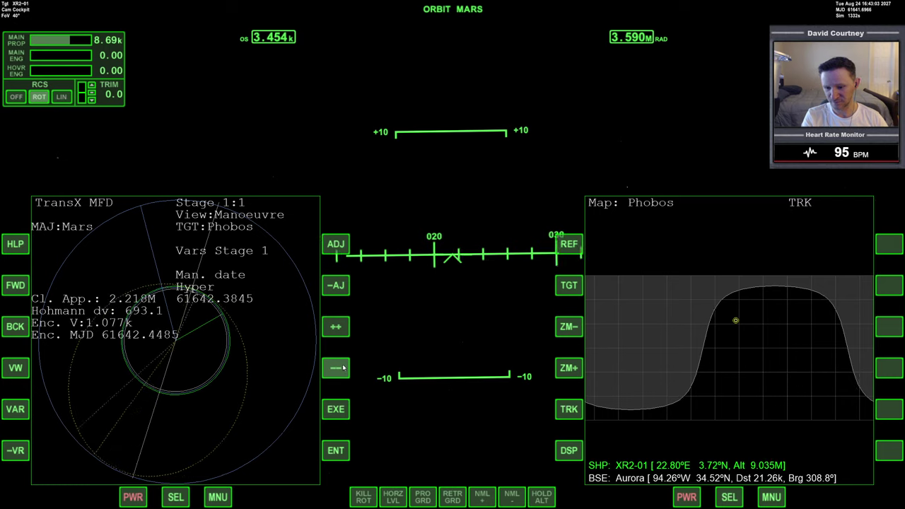
# - Raise prograde velocity from 698 to about 721.5 in fine steps, then reselect the manoeuvre date
pyautogui.click(15, 410)
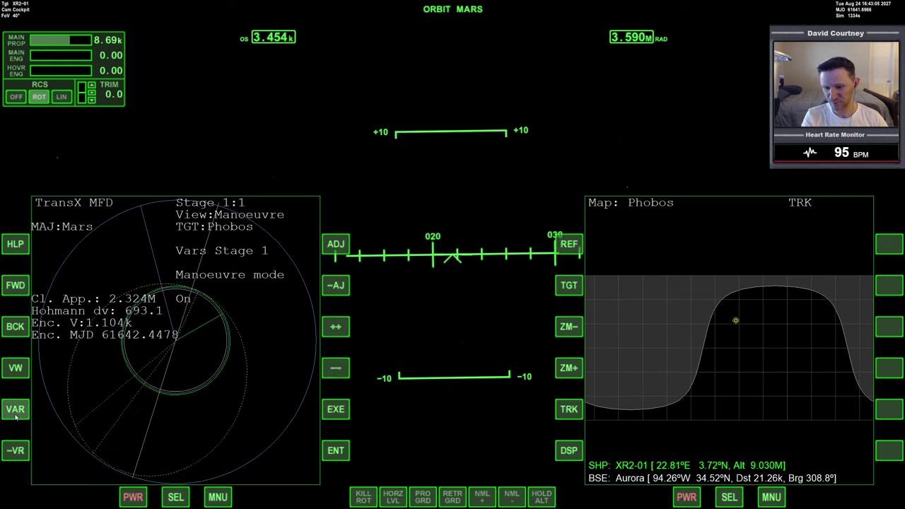
pyautogui.click(16, 410)
pyautogui.click(15, 409)
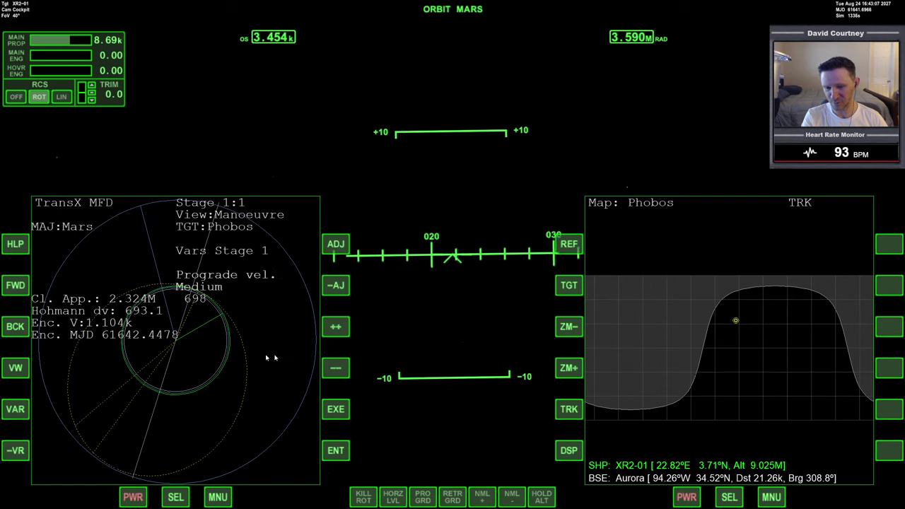
pyautogui.click(335, 244)
pyautogui.click(336, 327)
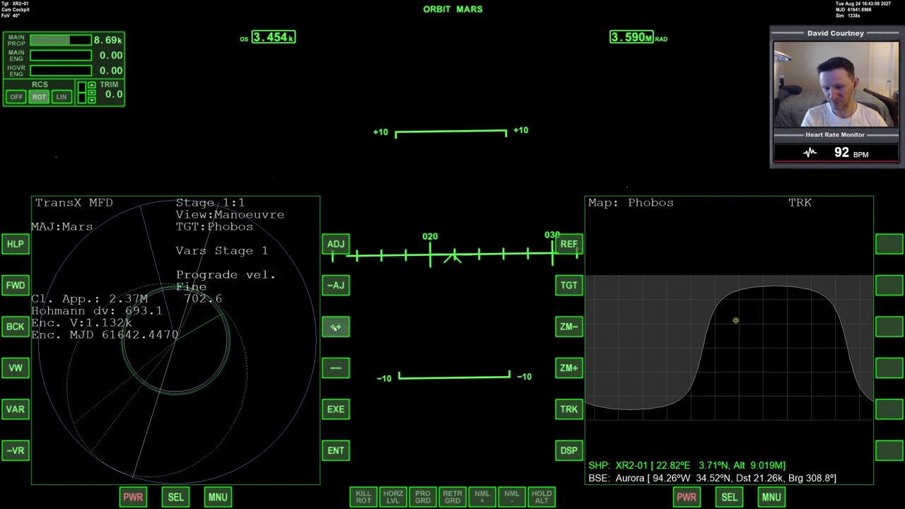
pyautogui.click(335, 326)
pyautogui.click(336, 327)
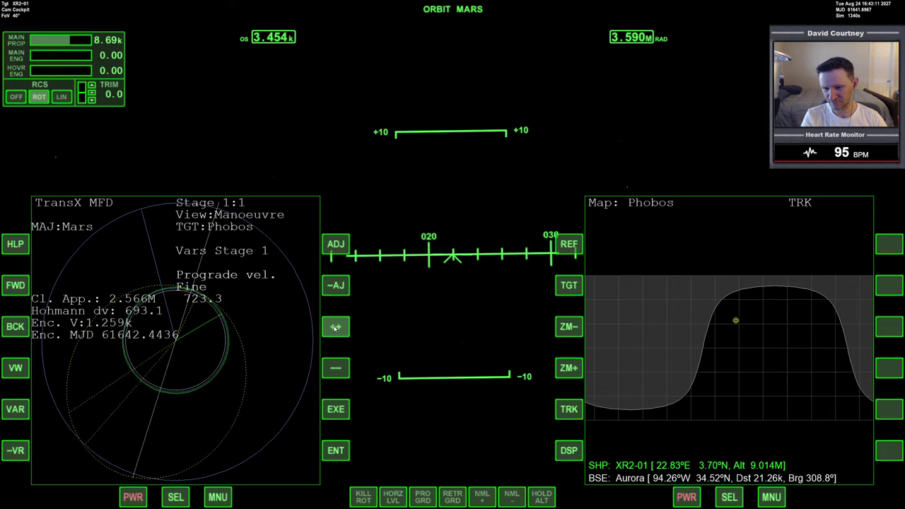
pyautogui.click(340, 369)
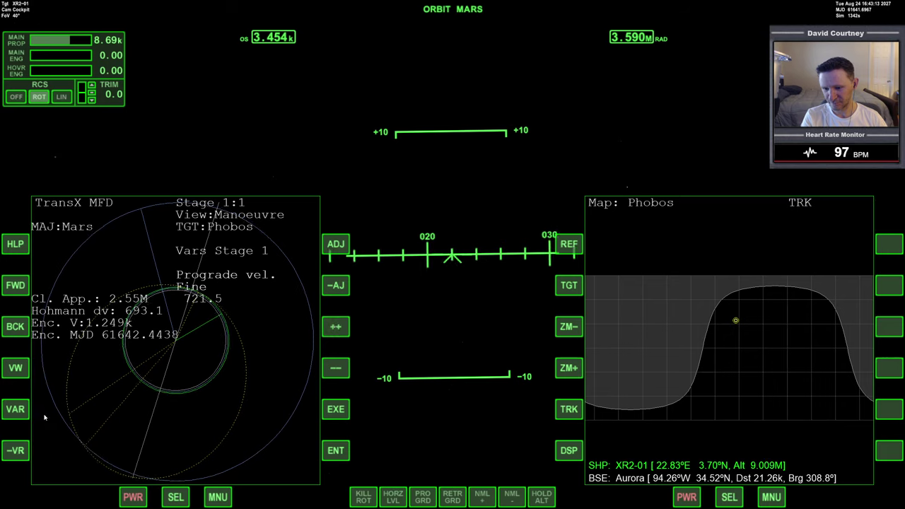
pyautogui.click(16, 410)
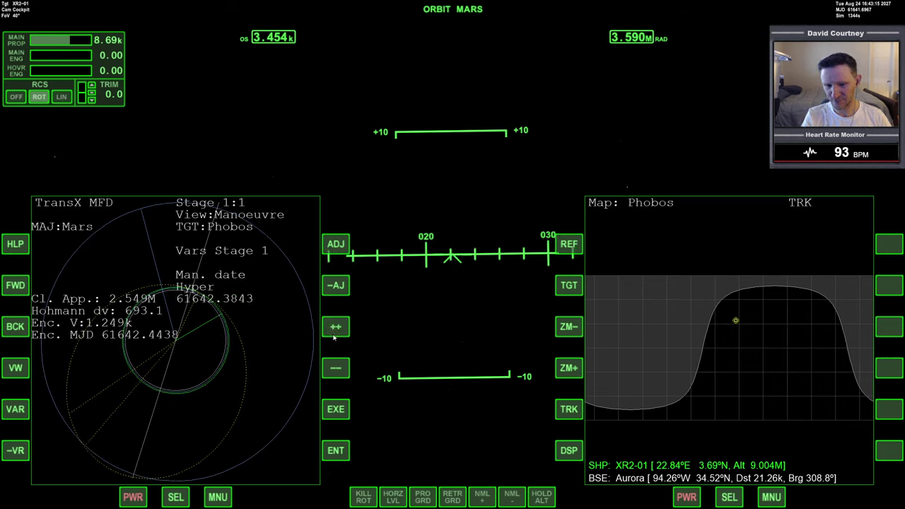
pyautogui.click(336, 285)
pyautogui.click(336, 243)
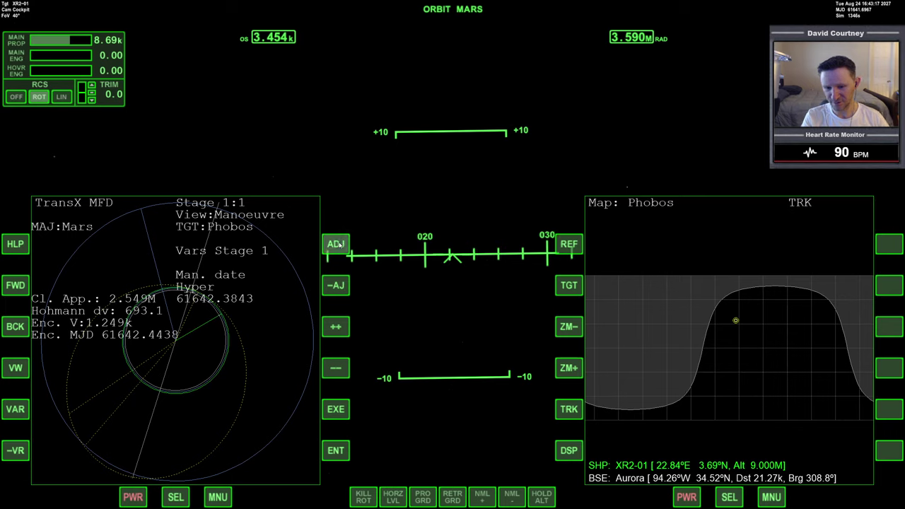
# - Step the manoeuvre date back from 61642.3843, reaching about 61642.3722
pyautogui.click(341, 368)
pyautogui.click(340, 369)
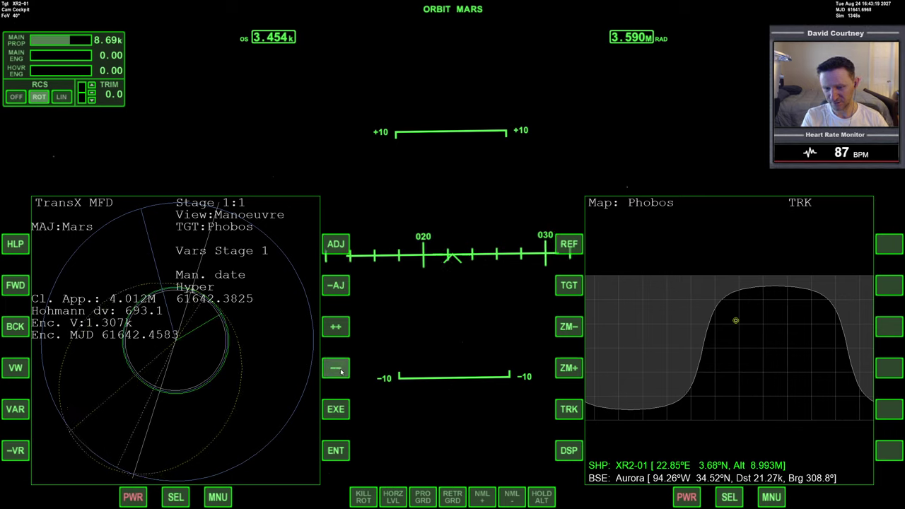
pyautogui.click(341, 368)
pyautogui.click(341, 369)
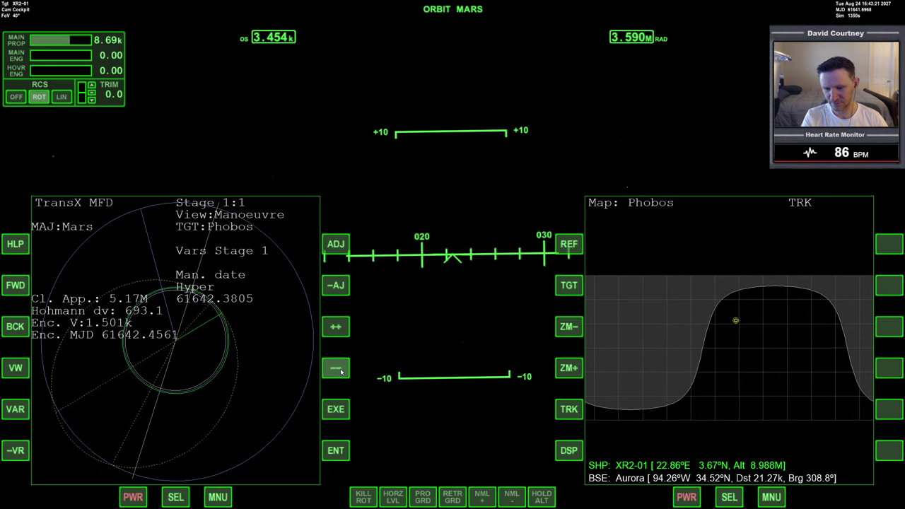
pyautogui.click(340, 368)
pyautogui.click(340, 369)
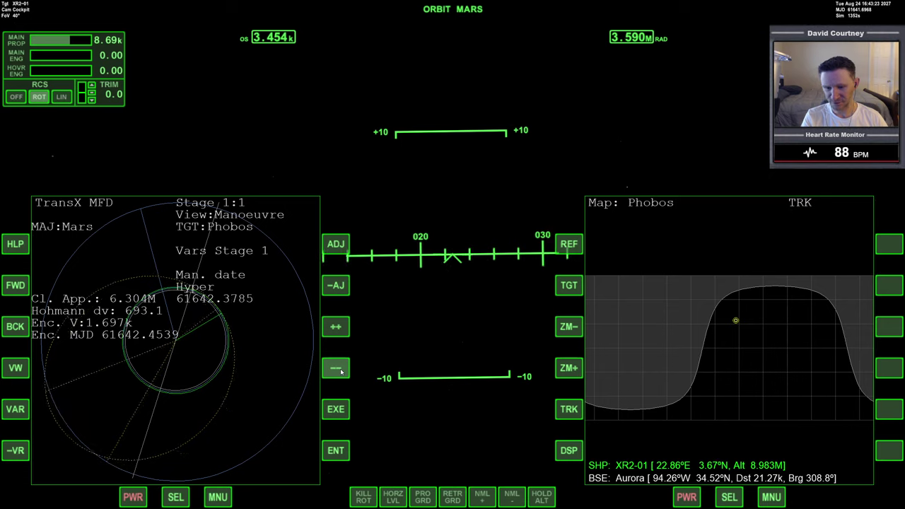
pyautogui.click(340, 368)
pyautogui.click(340, 368)
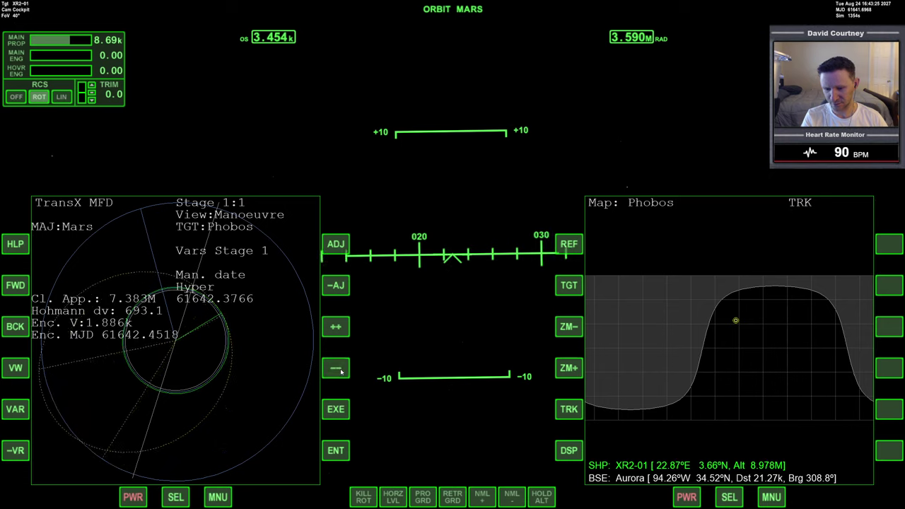
pyautogui.click(340, 368)
pyautogui.click(340, 369)
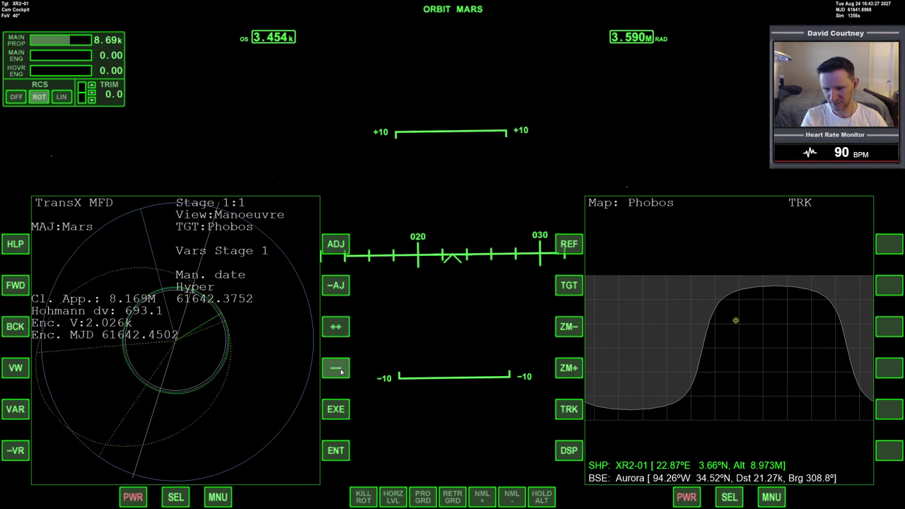
pyautogui.click(341, 369)
pyautogui.click(340, 370)
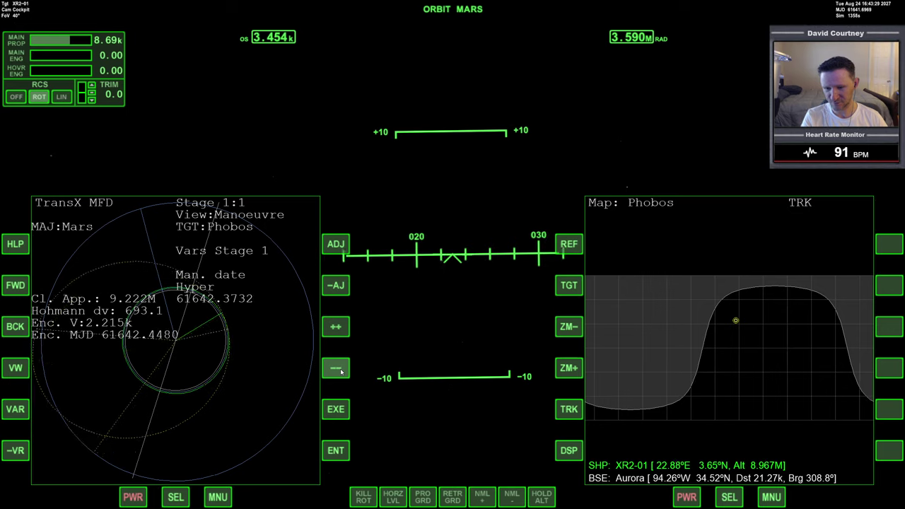
pyautogui.click(340, 371)
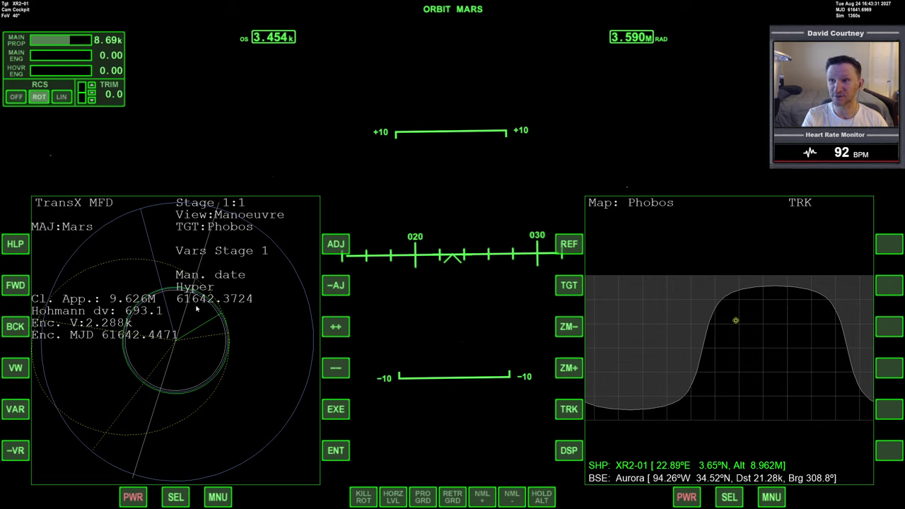
pyautogui.click(340, 369)
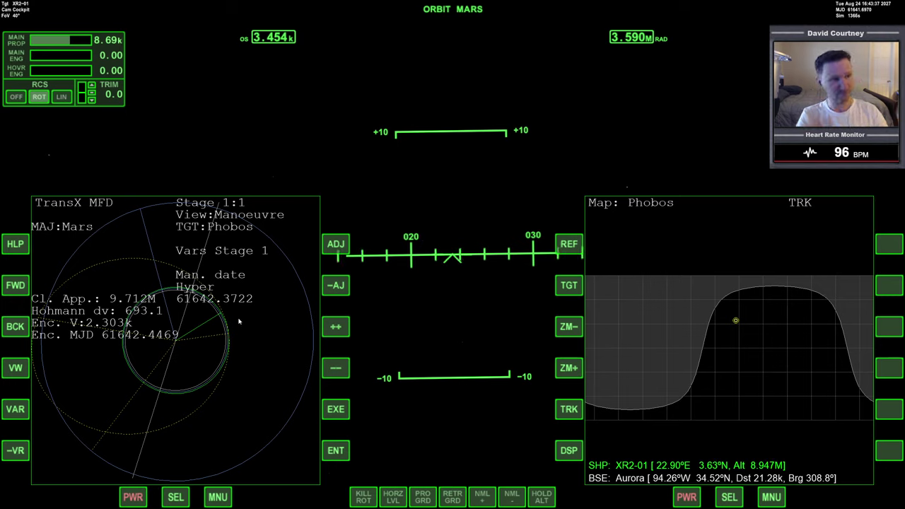
# - Pull the TransX manoeuvre date much earlier using the coarse adjustment step
pyautogui.click(336, 368)
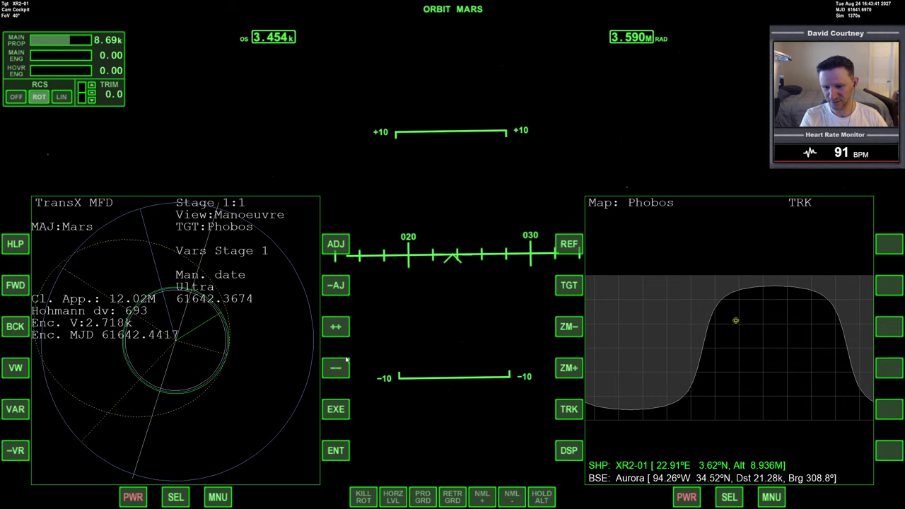
pyautogui.click(336, 285)
pyautogui.click(336, 367)
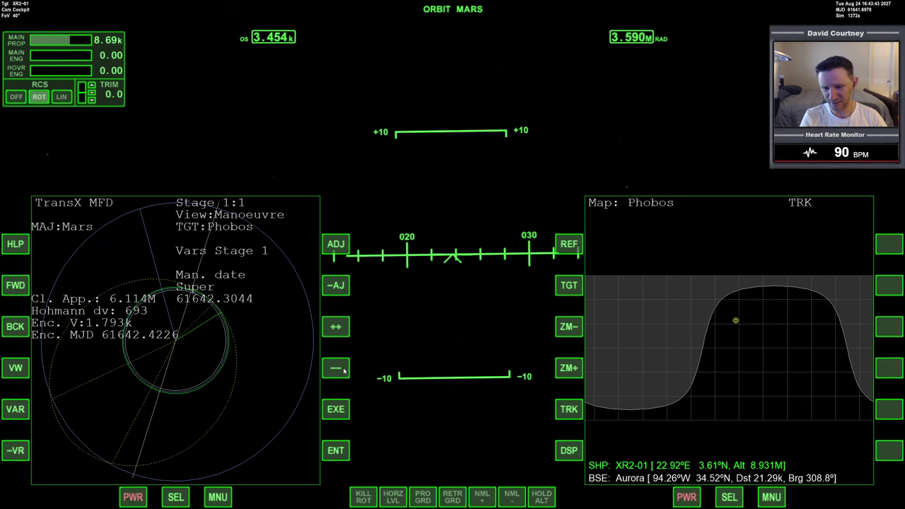
pyautogui.click(336, 367)
pyautogui.click(336, 367)
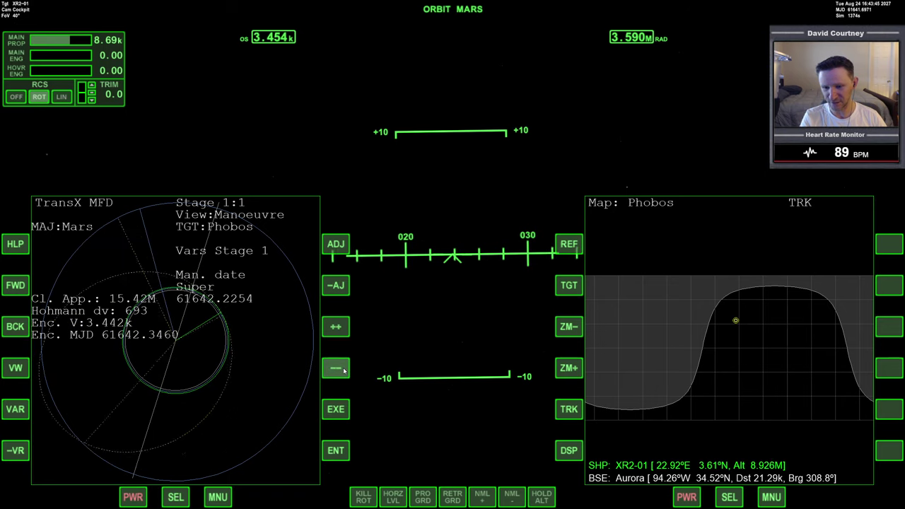
pyautogui.click(335, 367)
pyautogui.click(344, 371)
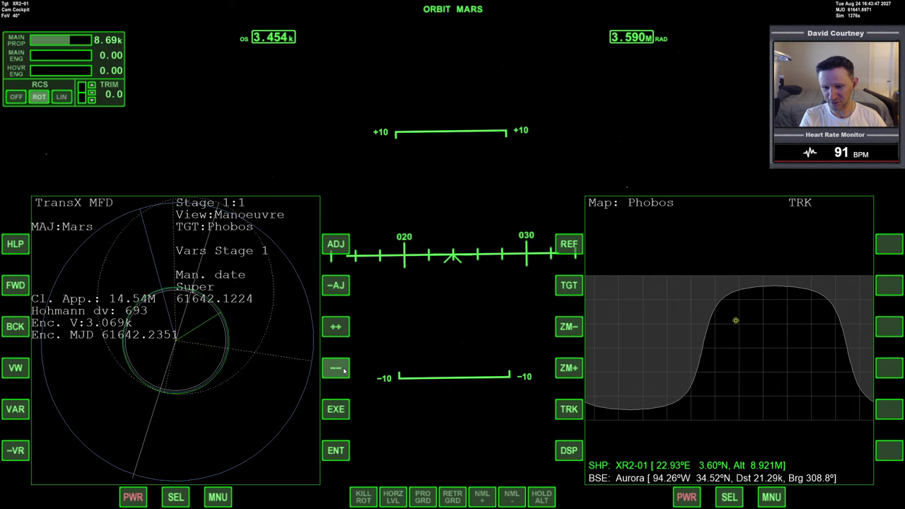
pyautogui.click(344, 371)
pyautogui.click(344, 371)
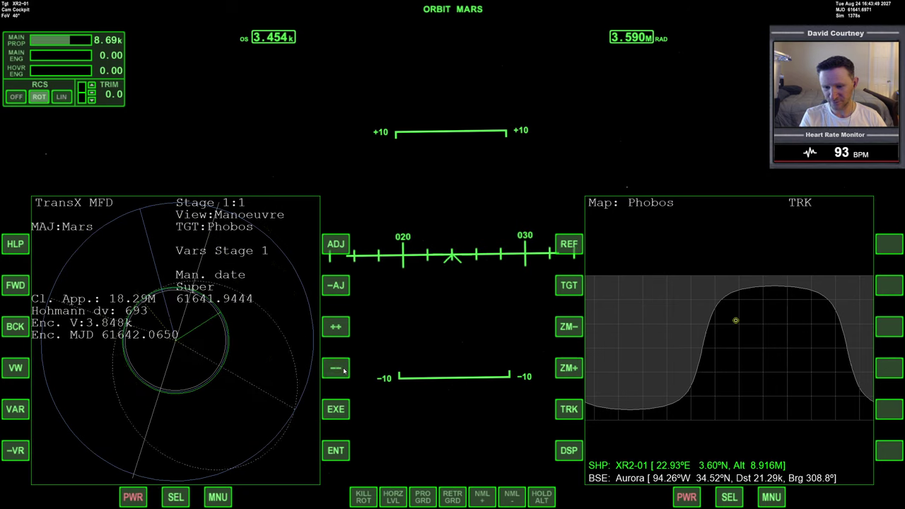
pyautogui.click(344, 371)
# - Nudge the manoeuvre date down to 61641.8933 in finer steps
pyautogui.click(338, 246)
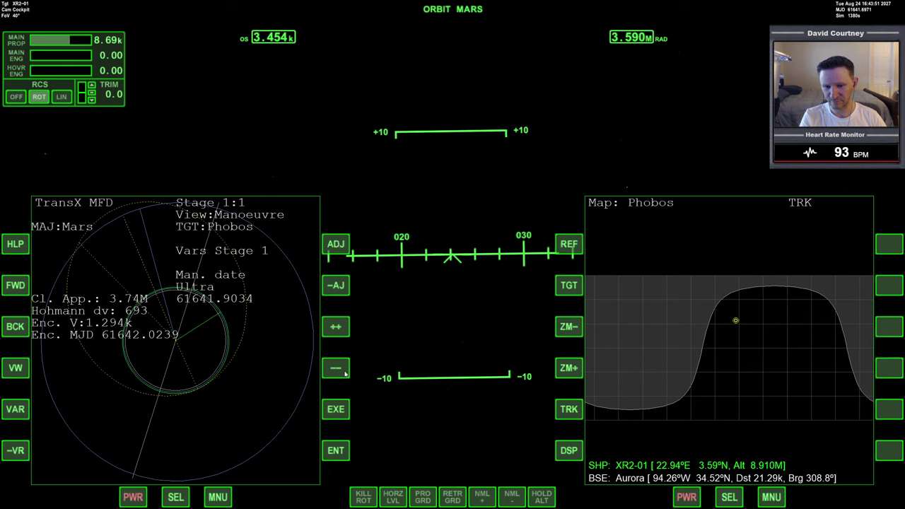
pyautogui.click(344, 370)
pyautogui.click(345, 371)
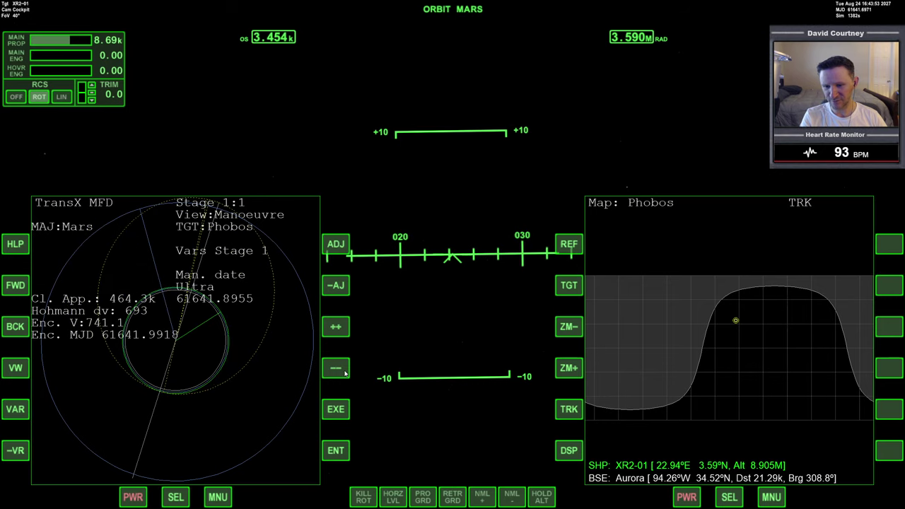
pyautogui.click(345, 370)
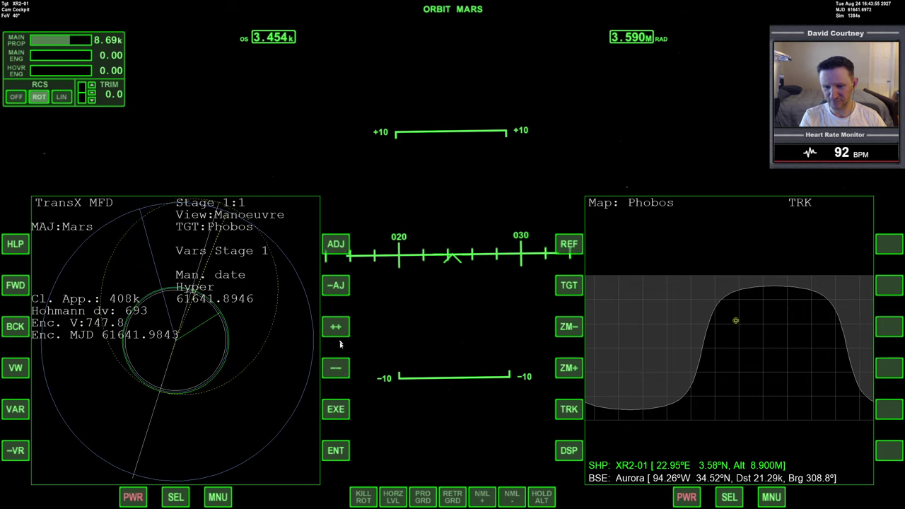
pyautogui.click(338, 369)
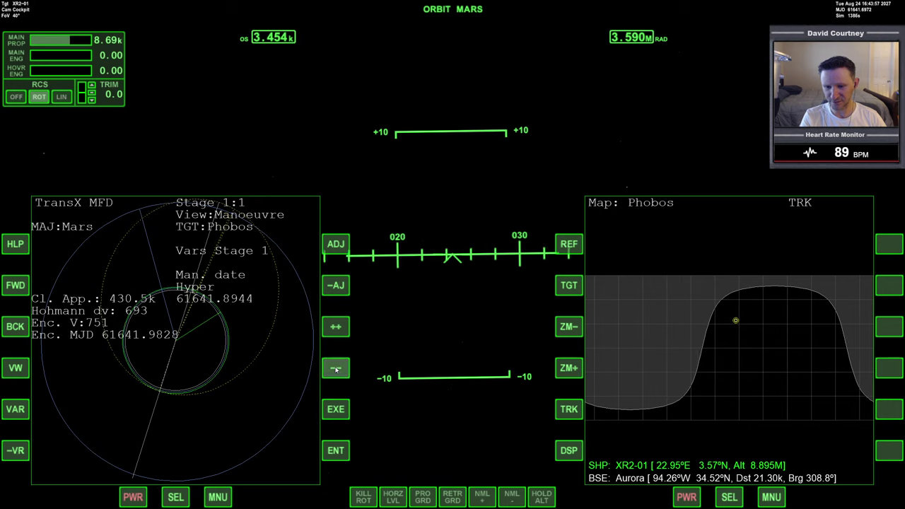
pyautogui.click(338, 370)
pyautogui.click(337, 369)
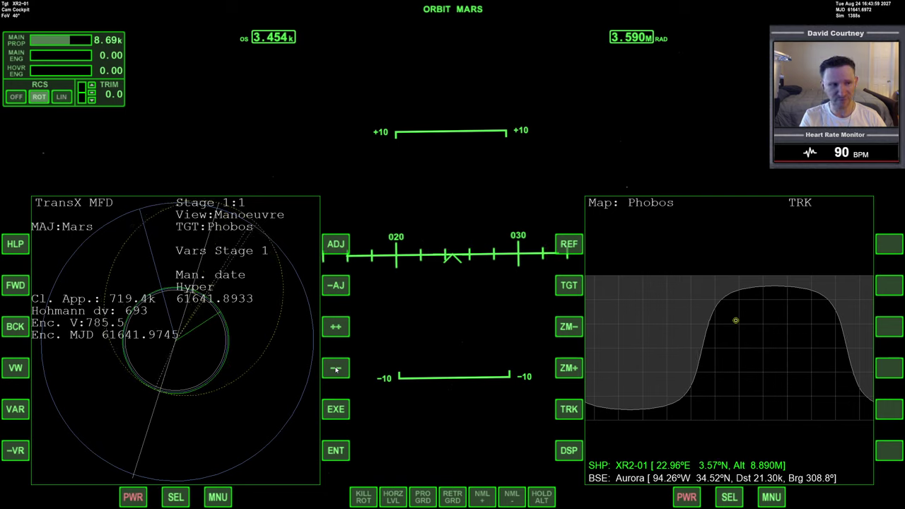
pyautogui.click(338, 247)
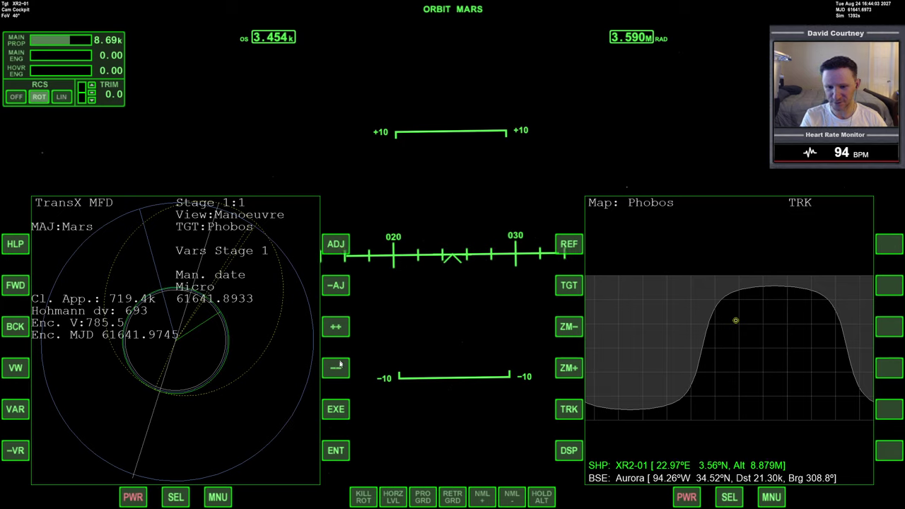
# - Move the manoeuvre date slightly later in coarse steps
pyautogui.click(336, 287)
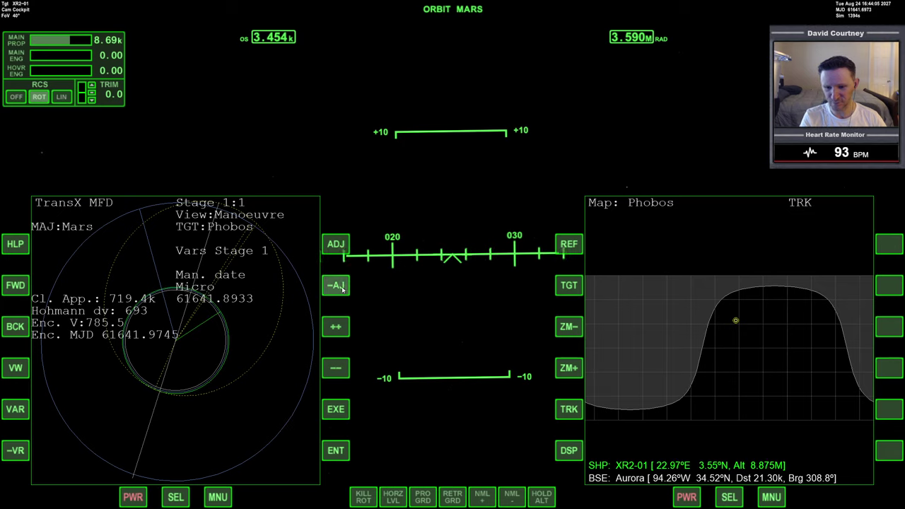
pyautogui.click(336, 328)
pyautogui.click(336, 327)
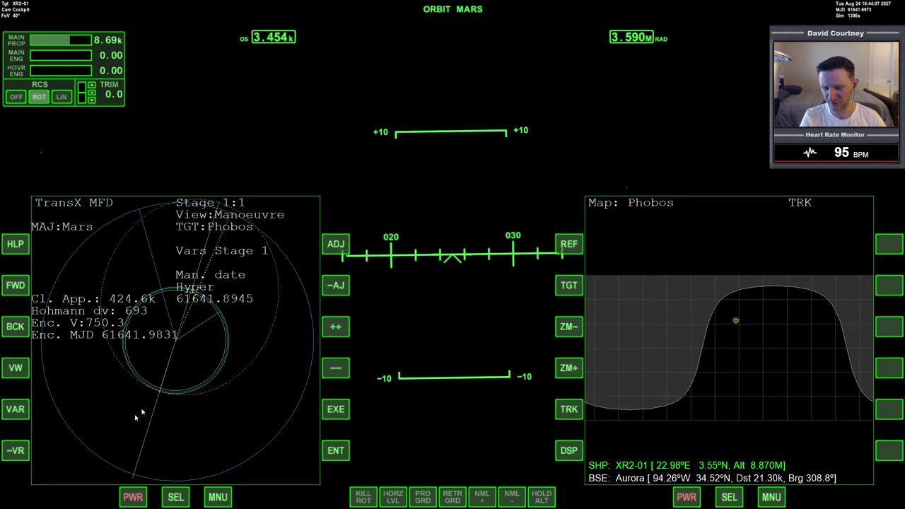
# - Select the Prograde vel. variable and lower it to 698.4
pyautogui.click(15, 409)
pyautogui.click(15, 409)
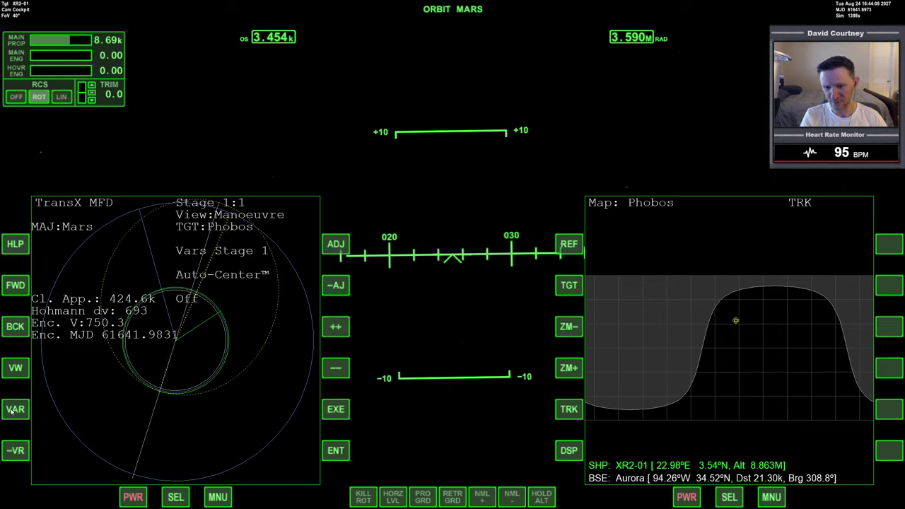
pyautogui.click(14, 409)
pyautogui.click(15, 451)
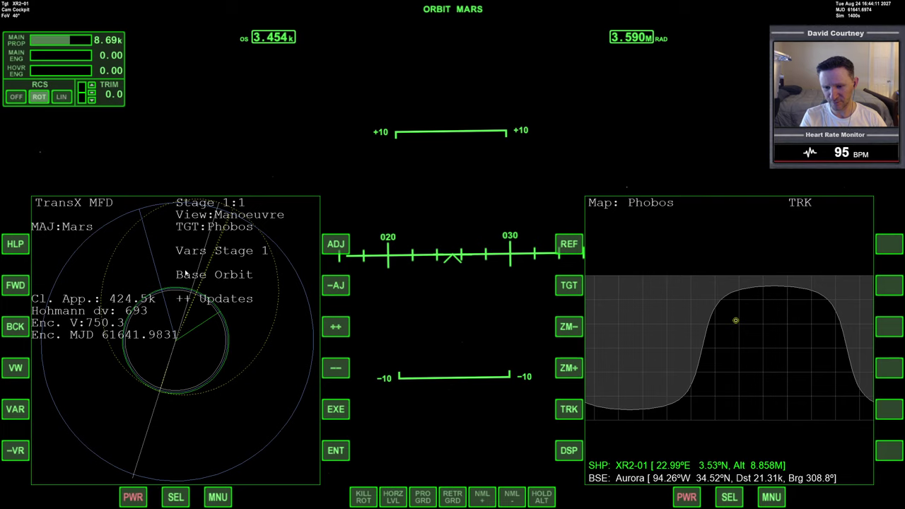
pyautogui.click(15, 409)
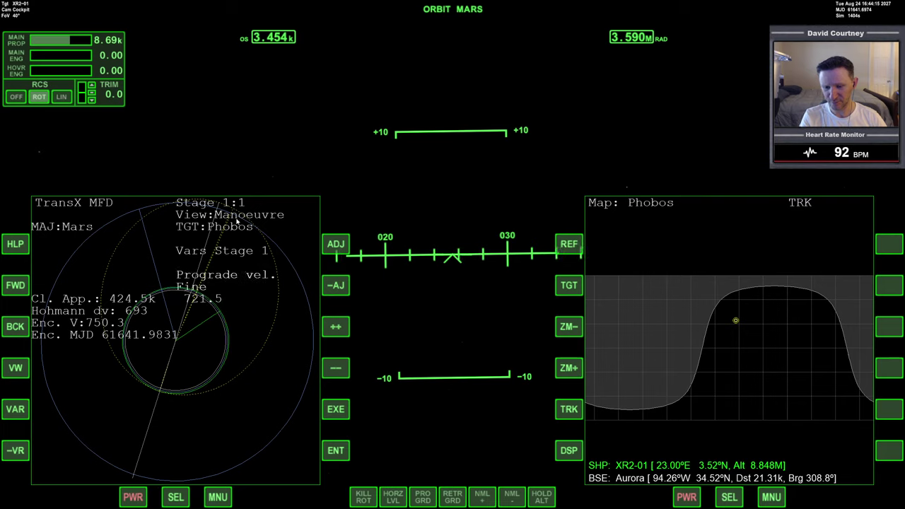
pyautogui.click(336, 368)
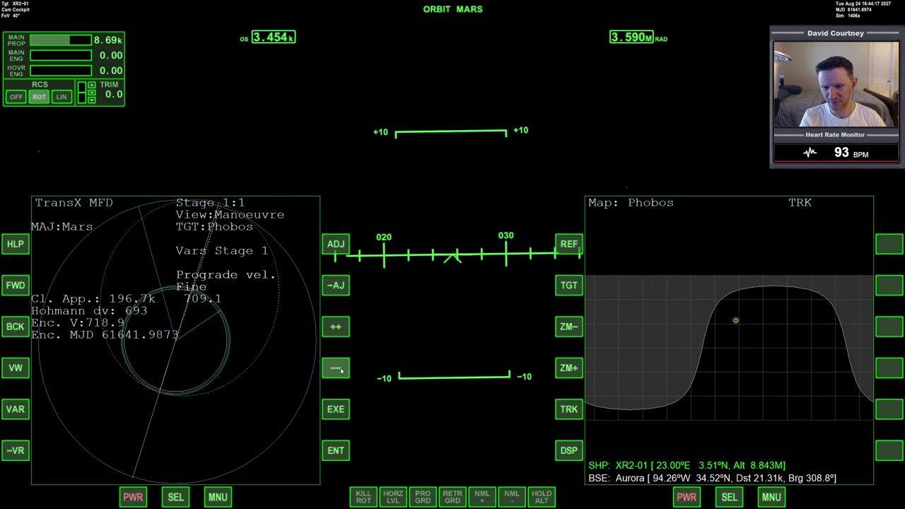
pyautogui.click(340, 370)
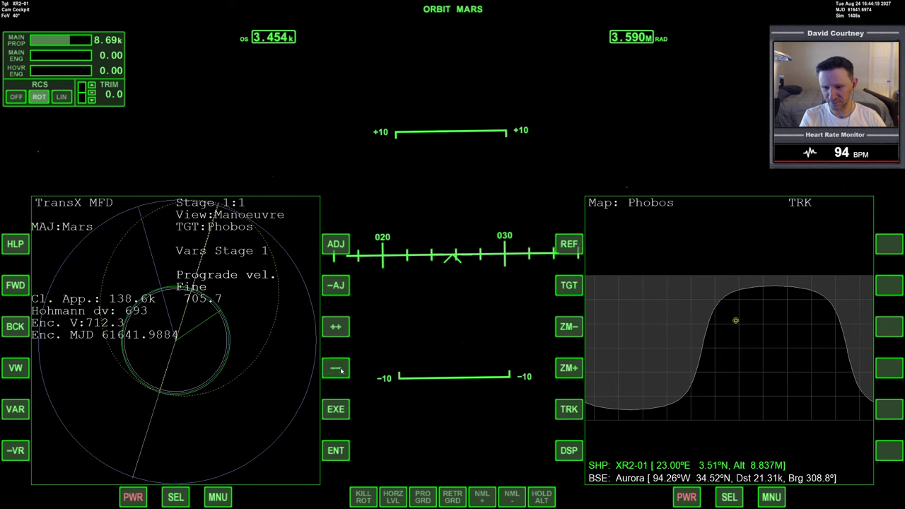
pyautogui.click(340, 370)
pyautogui.click(340, 370)
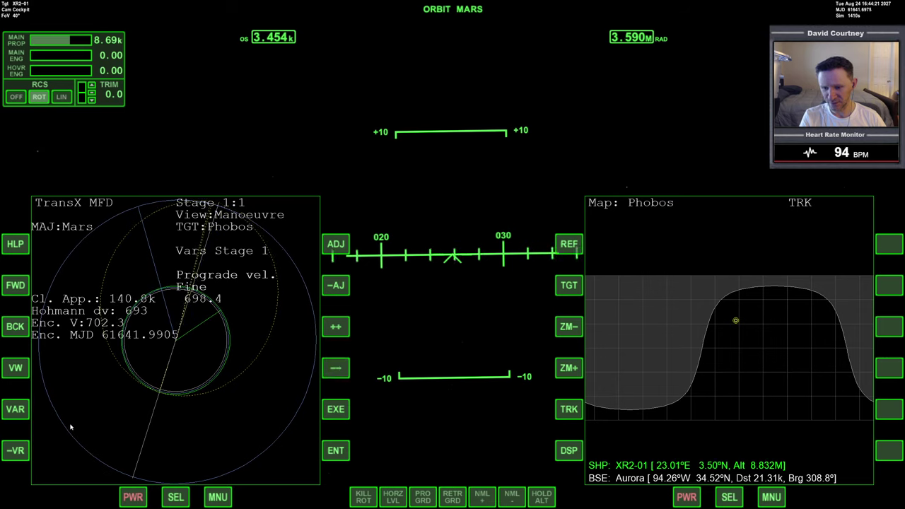
# - Fine-tune the manoeuvre date back and forth in Micro steps
pyautogui.click(16, 408)
pyautogui.click(336, 326)
pyautogui.click(336, 368)
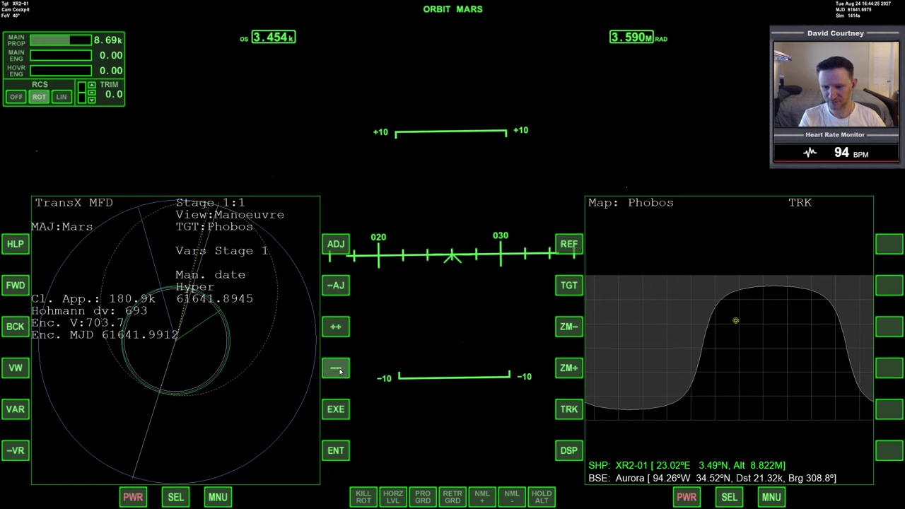
pyautogui.click(339, 245)
pyautogui.click(336, 326)
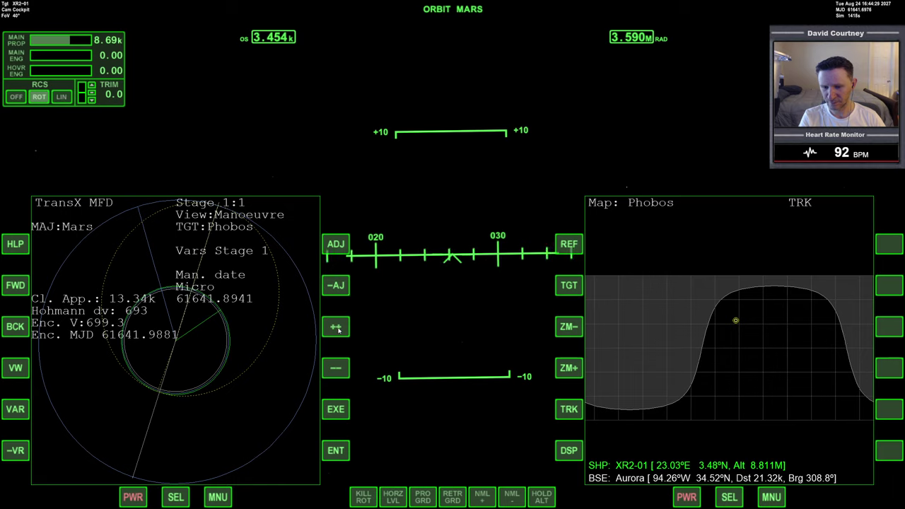
pyautogui.click(336, 327)
pyautogui.click(340, 367)
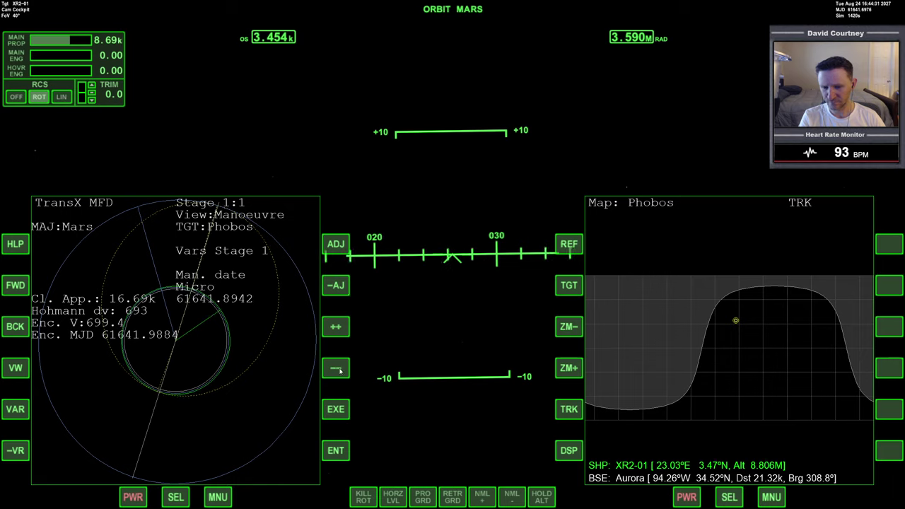
# - Trim the prograde velocity slightly up and down to tighten closest approach
pyautogui.click(18, 448)
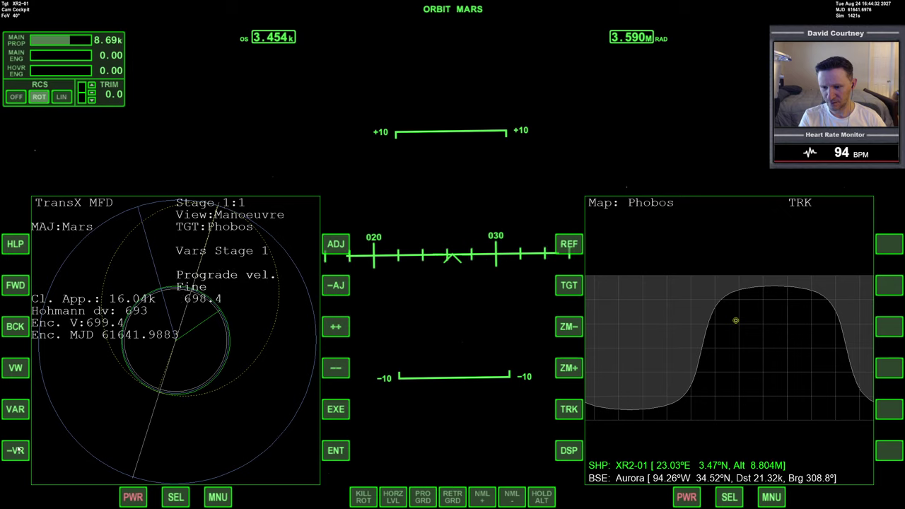
pyautogui.click(337, 327)
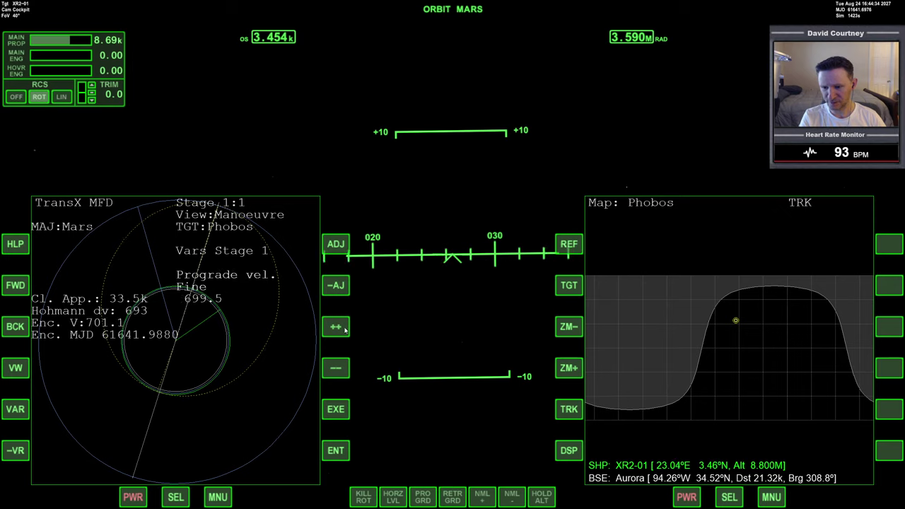
pyautogui.click(338, 368)
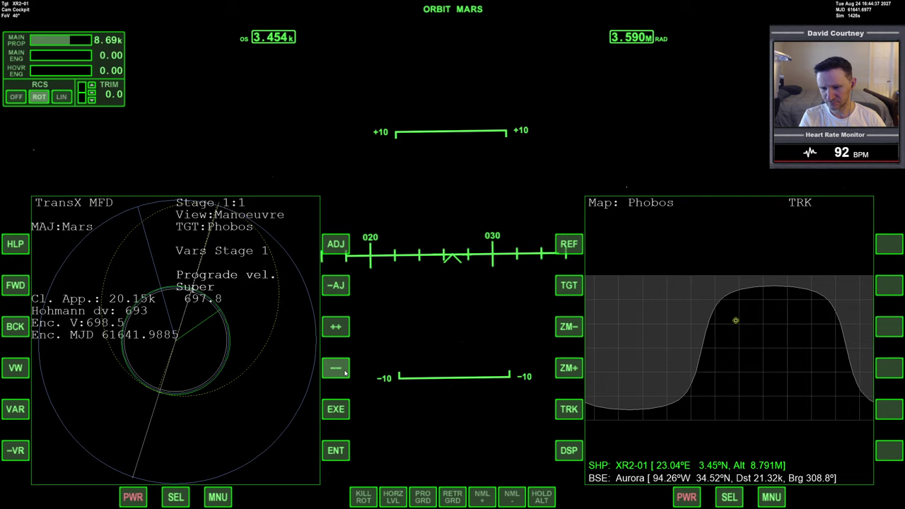
pyautogui.click(338, 368)
pyautogui.click(336, 327)
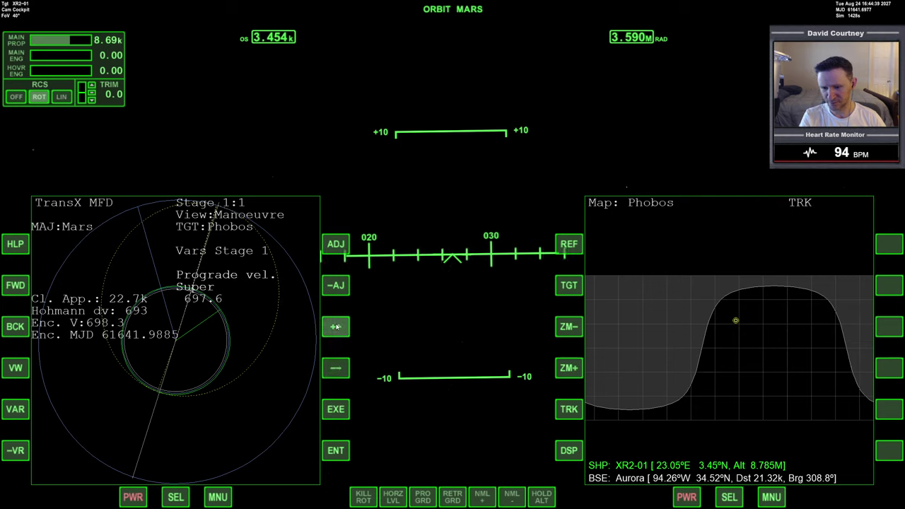
# - Nudge the date earlier, then trim prograde velocity to 697.5 for ~3.24 km
pyautogui.click(15, 410)
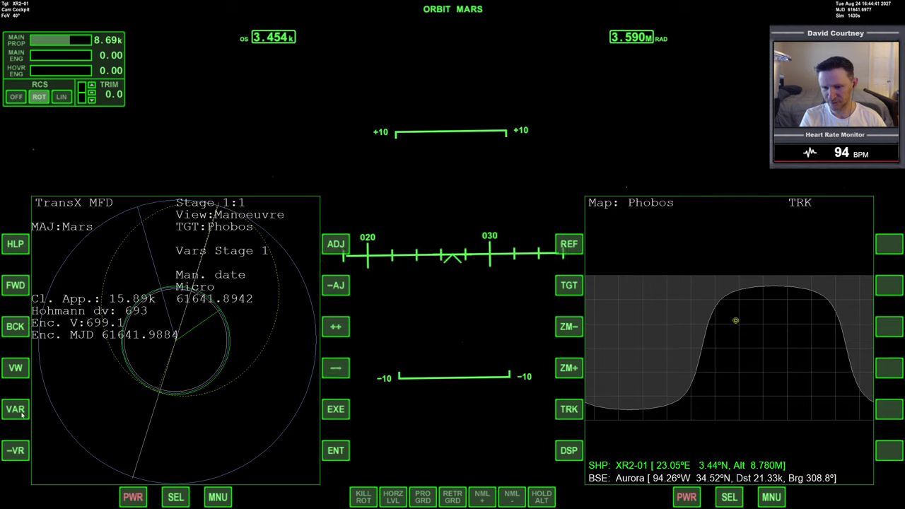
pyautogui.click(337, 369)
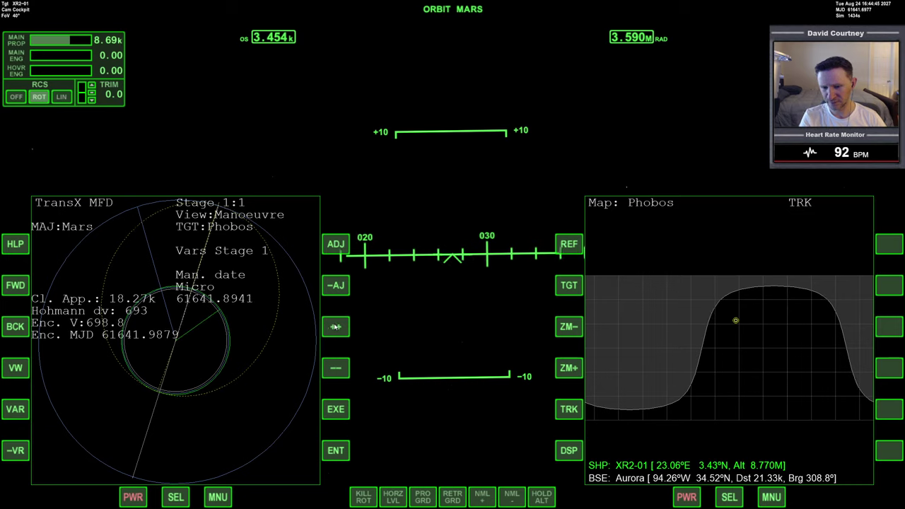
pyautogui.click(15, 412)
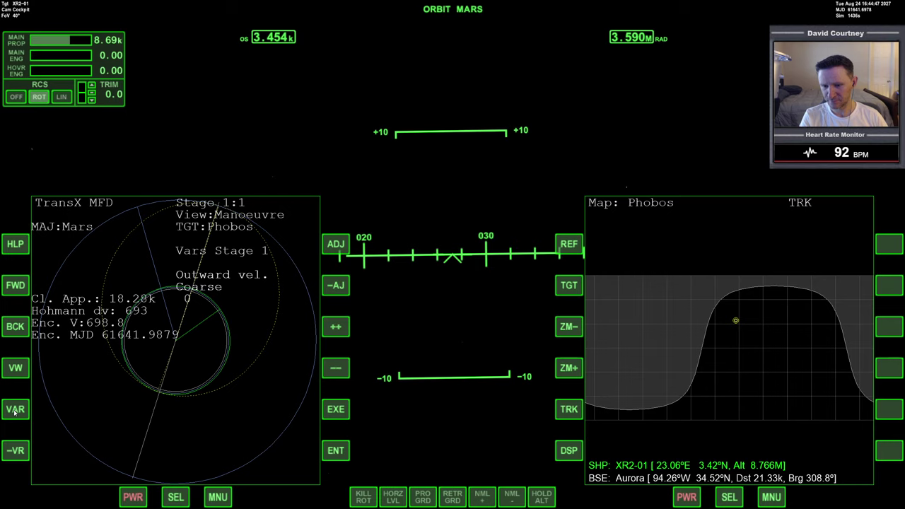
pyautogui.click(15, 450)
pyautogui.click(338, 327)
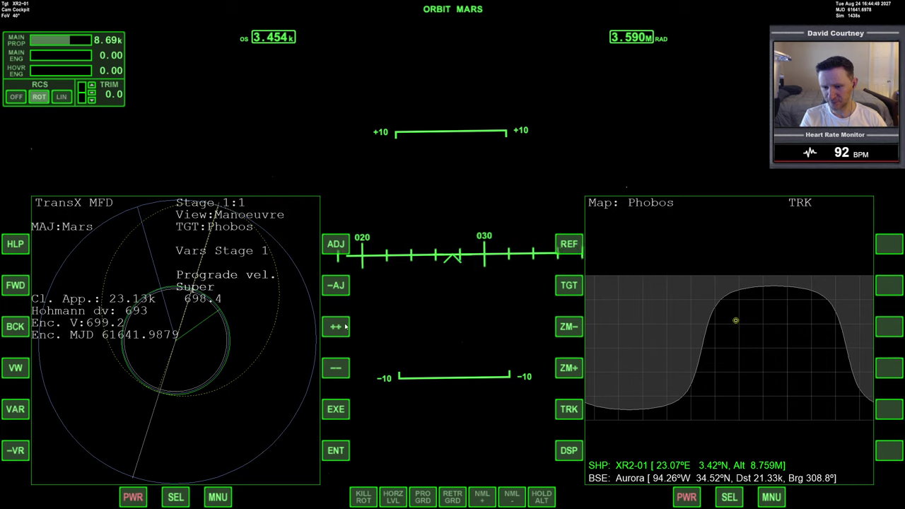
pyautogui.click(339, 365)
pyautogui.click(339, 365)
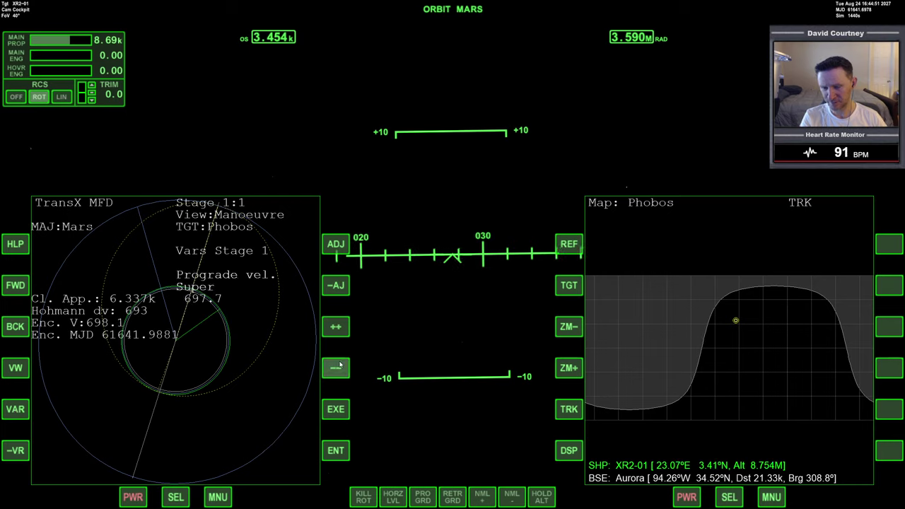
pyautogui.click(339, 365)
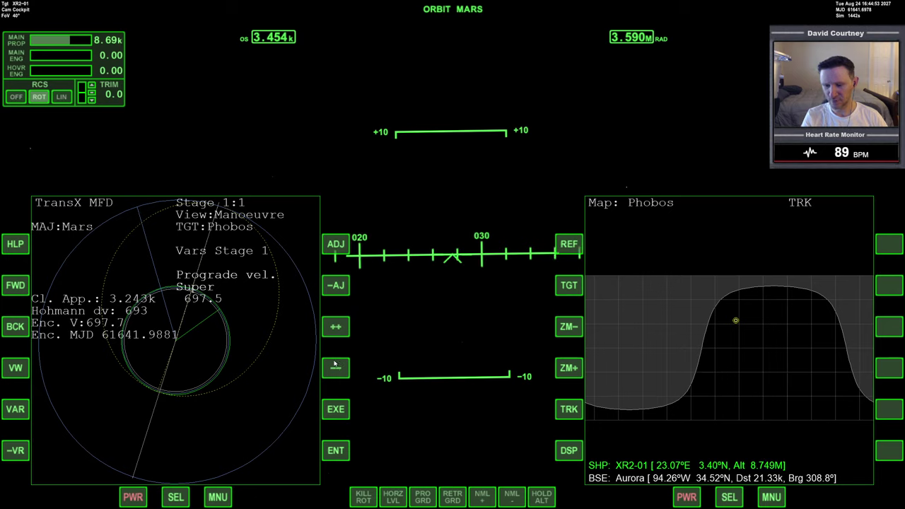